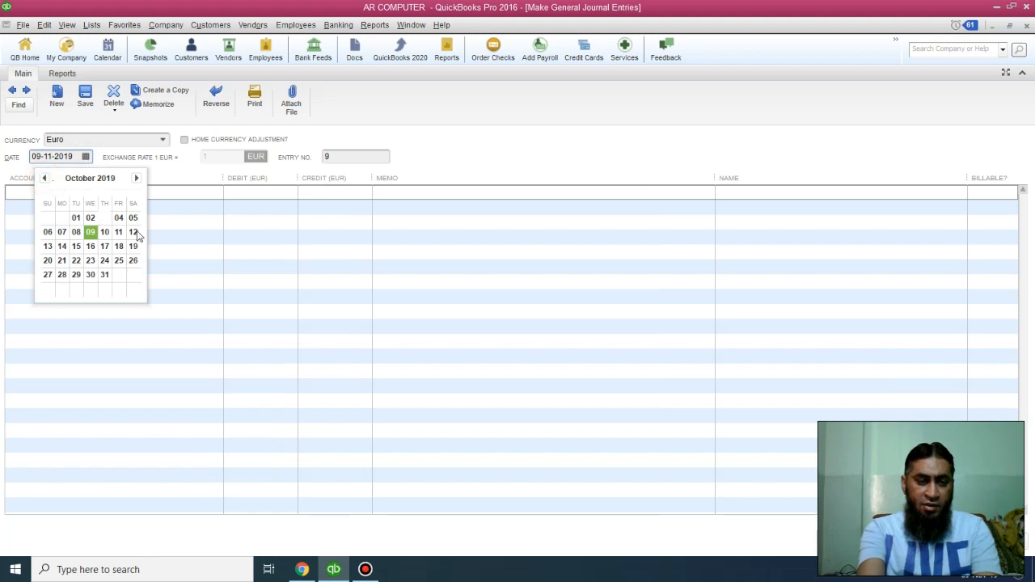
- Date the journal entry 31-10-2019 and debit 10000 to the 67100 Rent Expense account on the first line
left_click(106, 274)
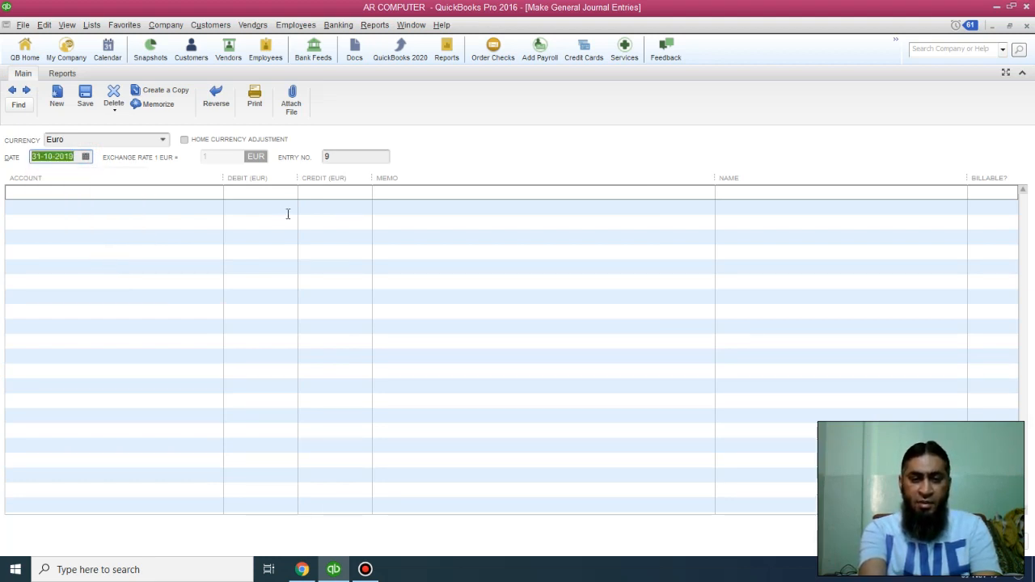
left_click(169, 194)
left_click(217, 193)
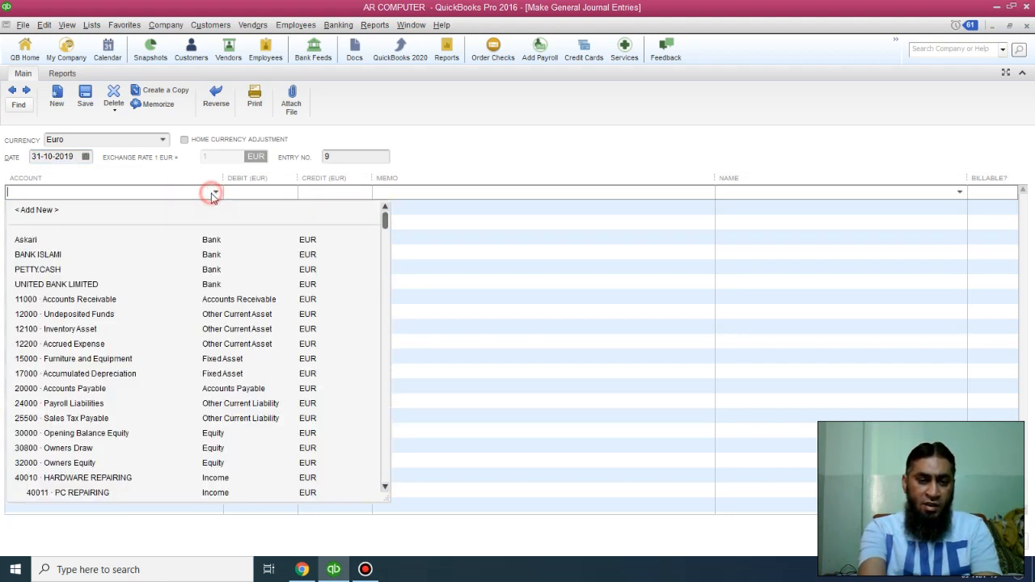
left_click_drag(386, 227, 393, 431)
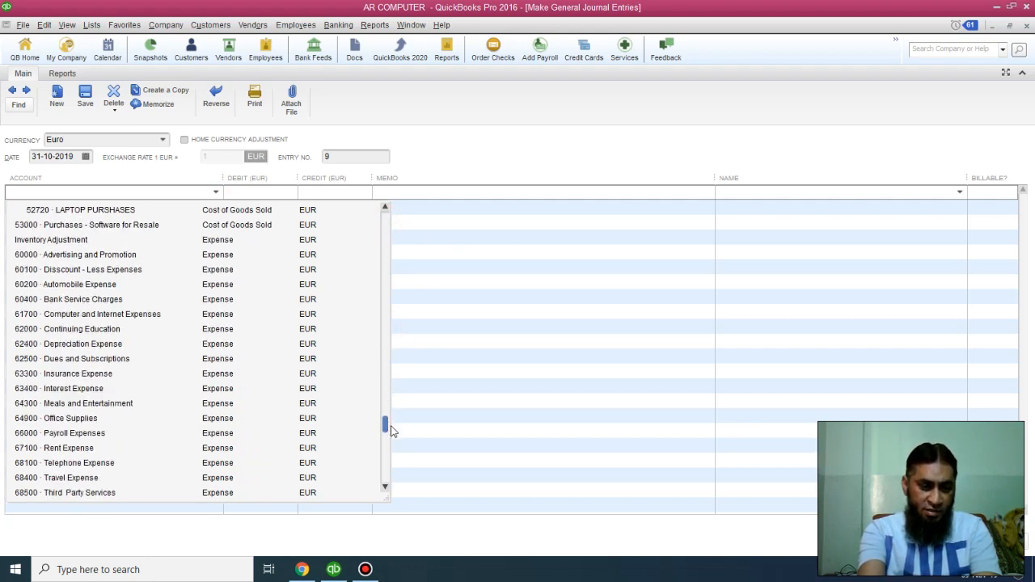
left_click(66, 449)
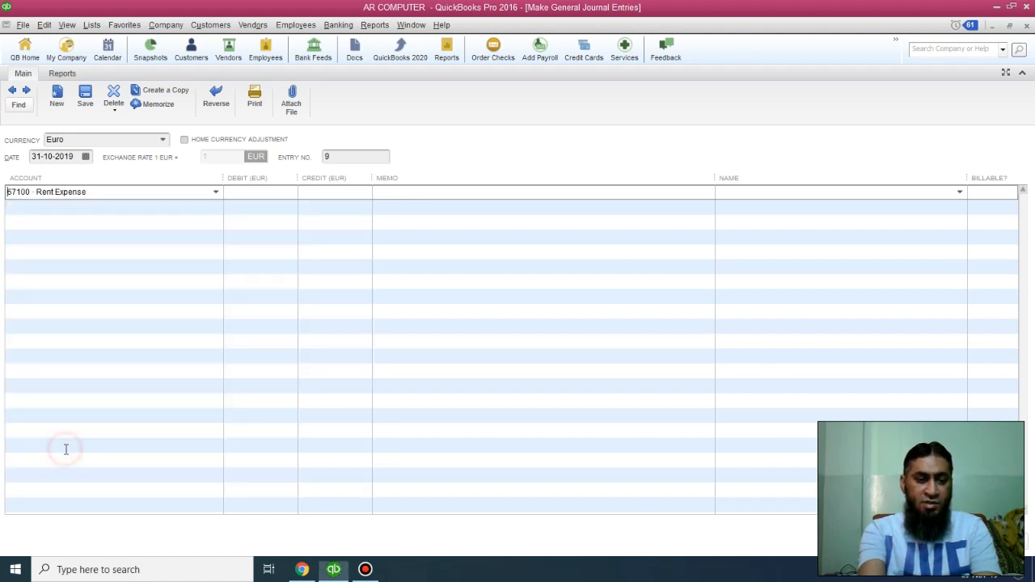
left_click(265, 196)
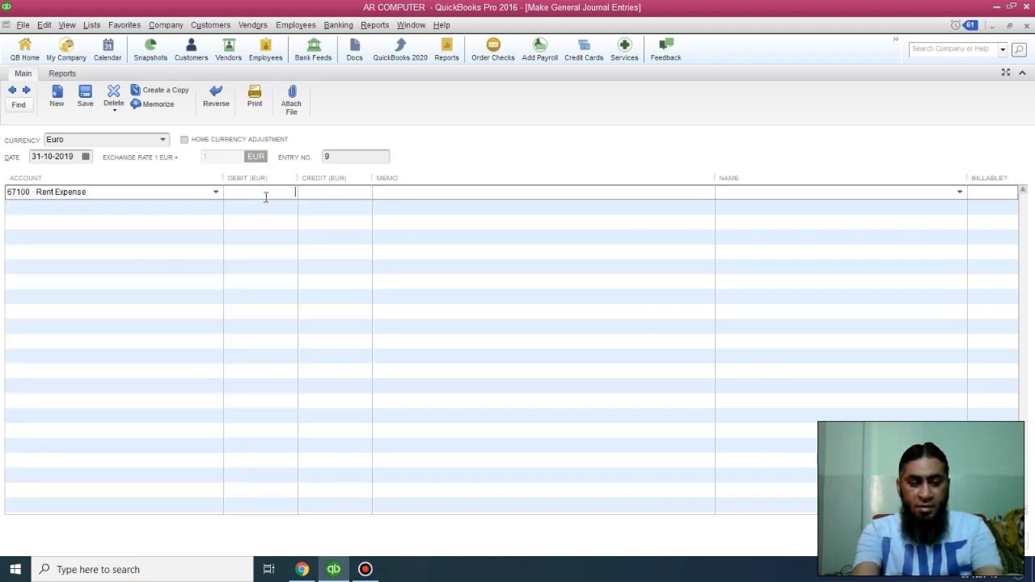
type("10000")
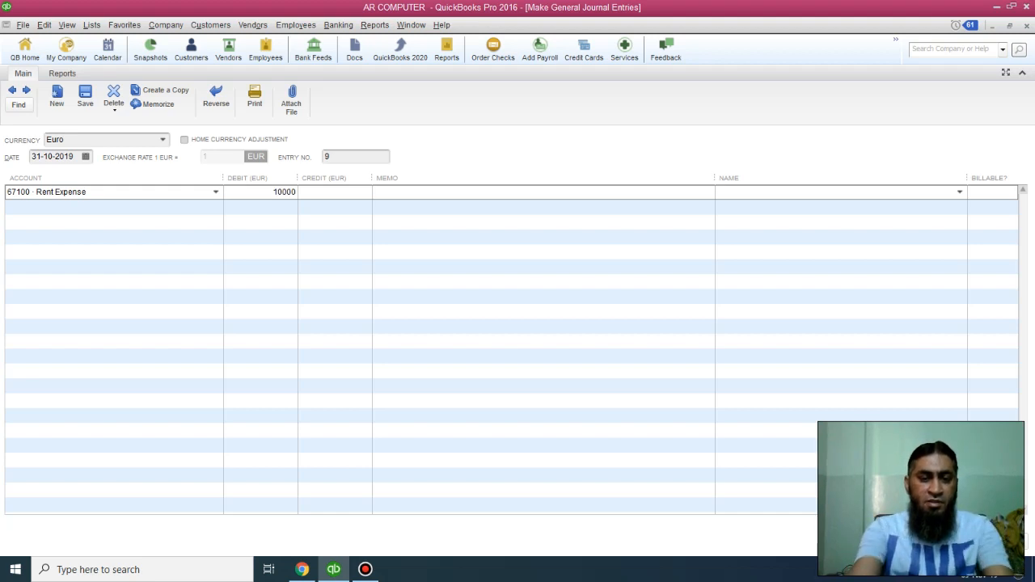
- Enter the memo "Rent Month of Oct-2019." on the Rent Expense line
left_click(394, 193)
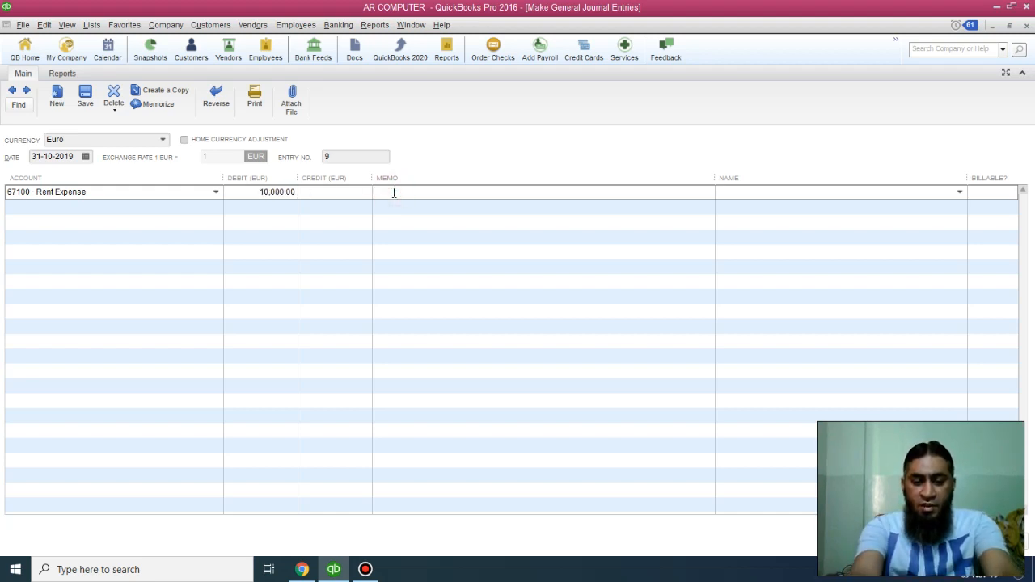
type("Rent M")
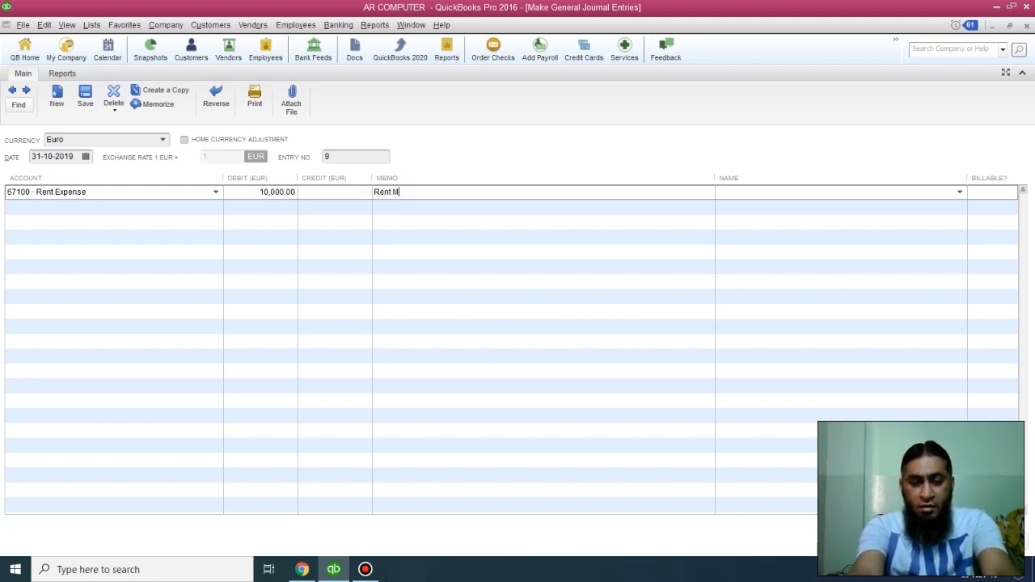
type("onth of")
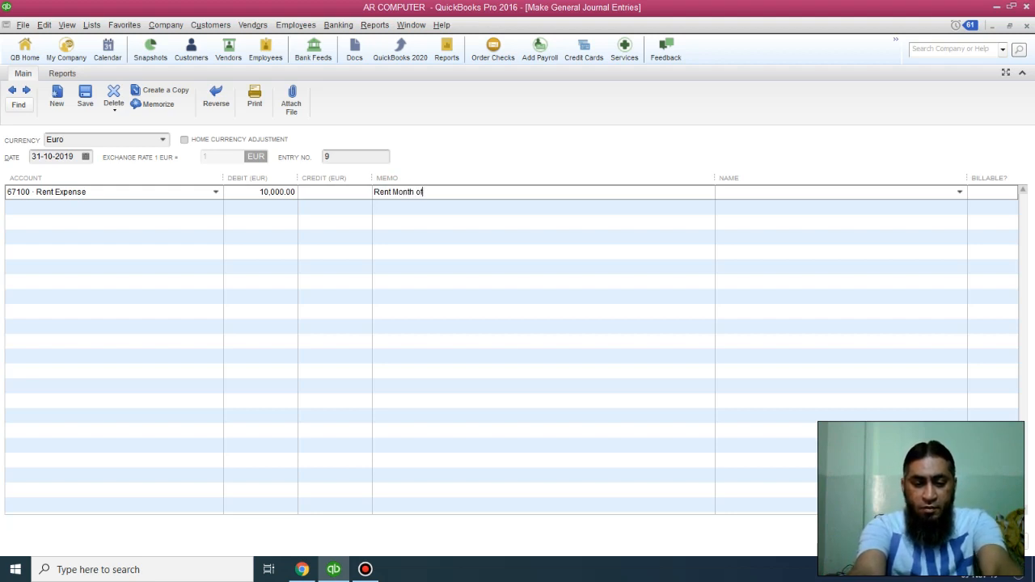
type(" Oct-")
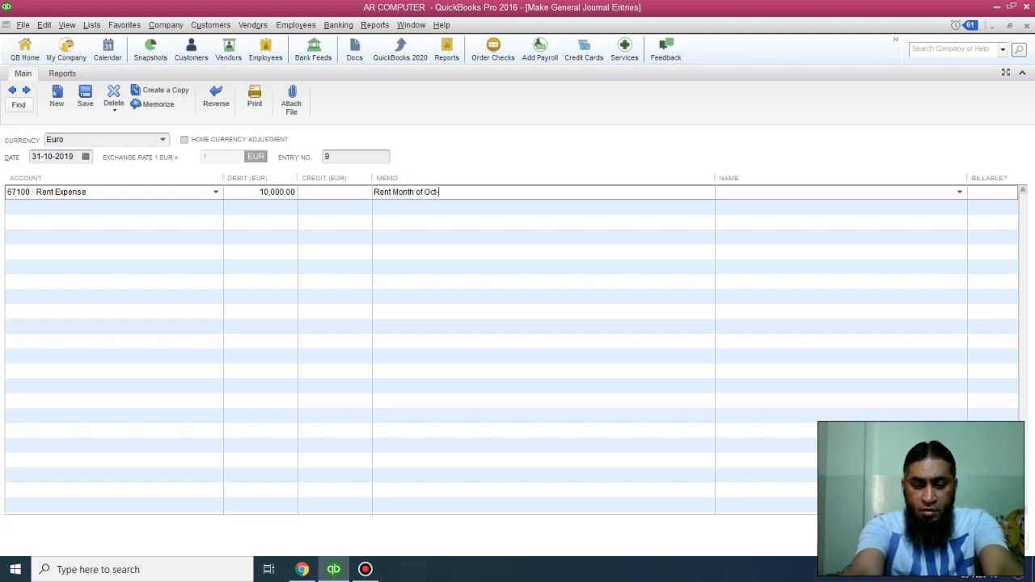
type("2019.")
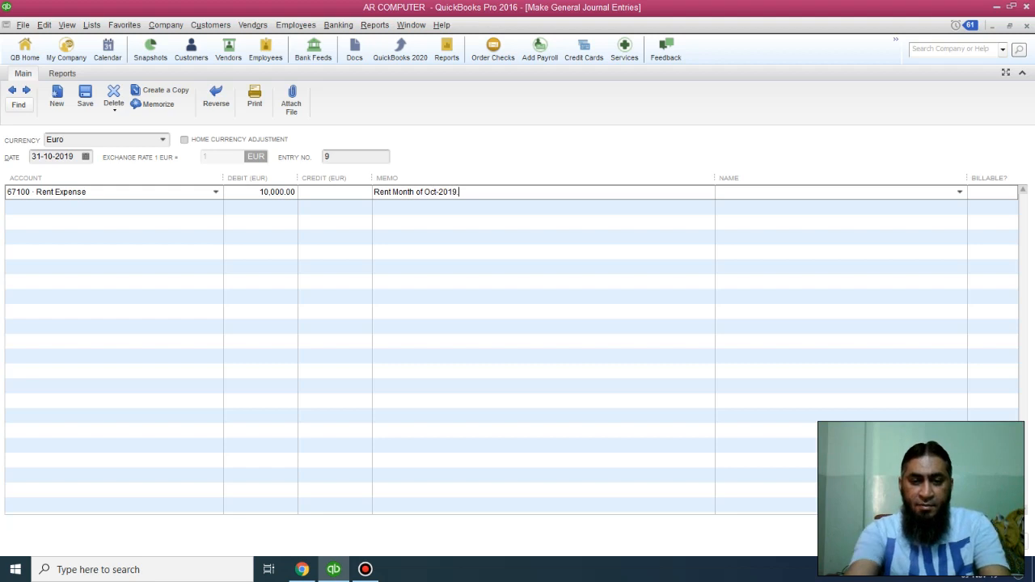
- Assign the 12200 Accrued Expense account to the second journal line as the credit side of the entry
left_click(106, 209)
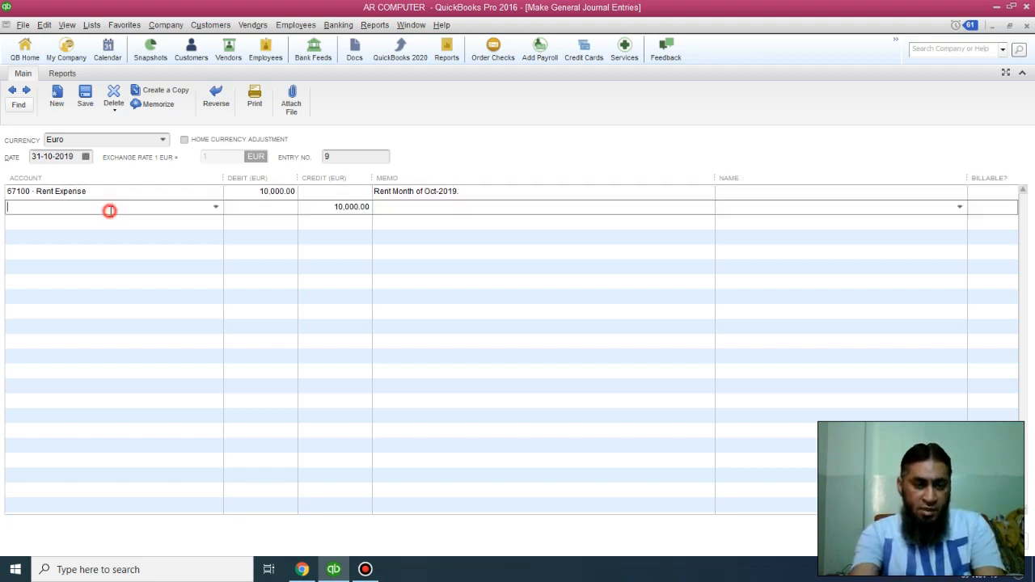
left_click(215, 207)
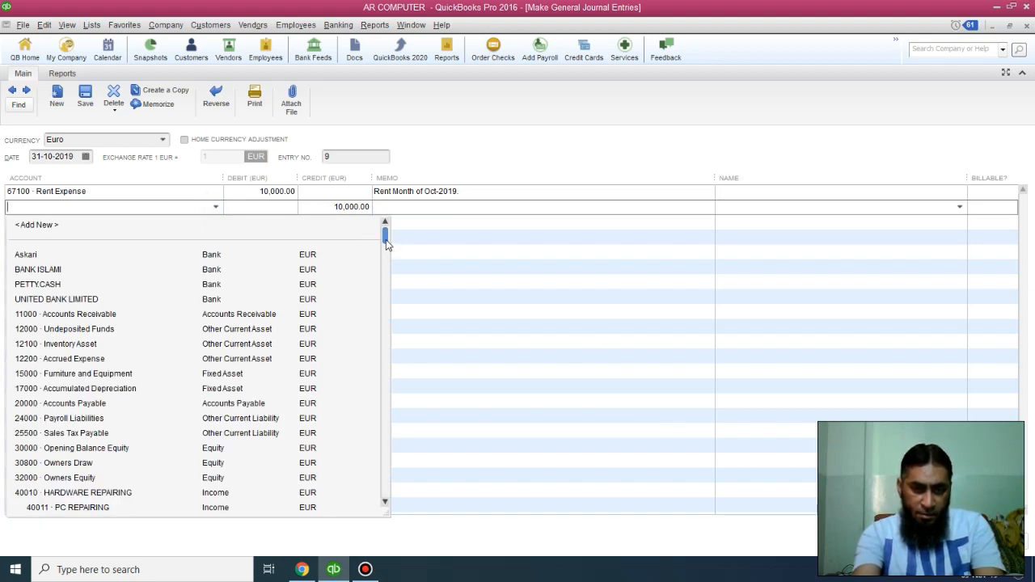
left_click_drag(386, 245, 387, 262)
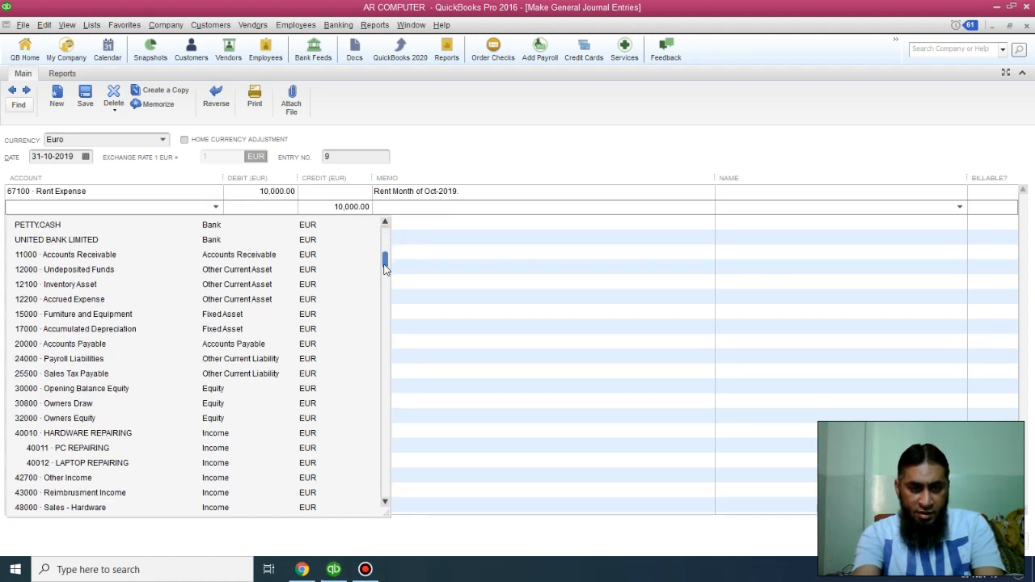
left_click(69, 303)
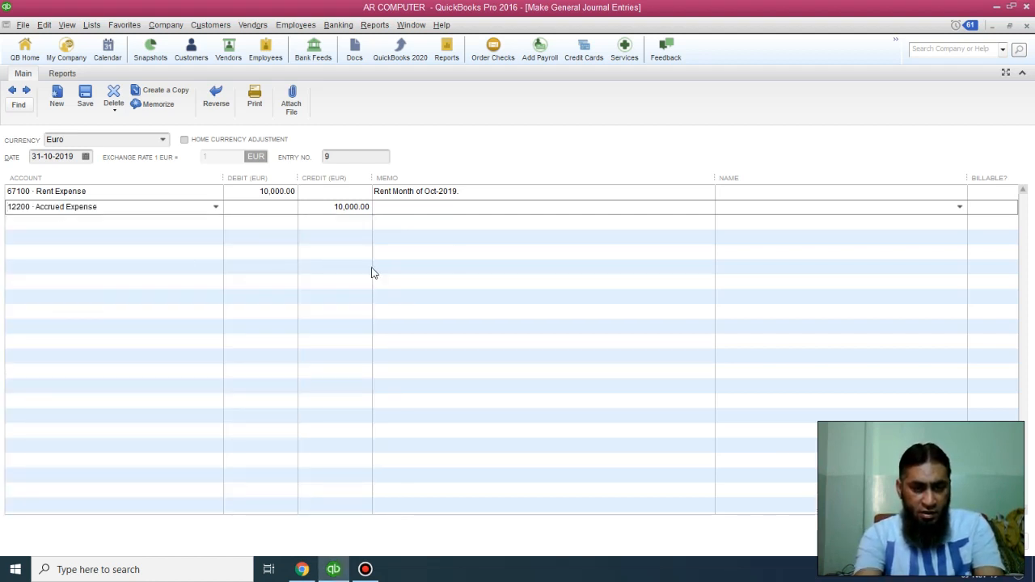
- Copy the memo from the Rent Expense line into the memo of the Accrued Expense line
left_click(457, 210)
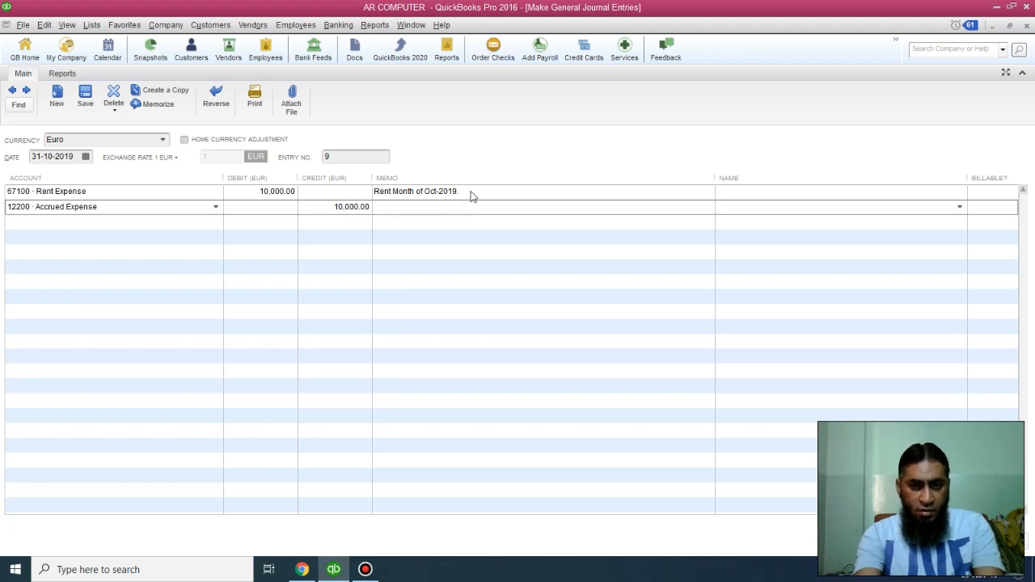
left_click(471, 192)
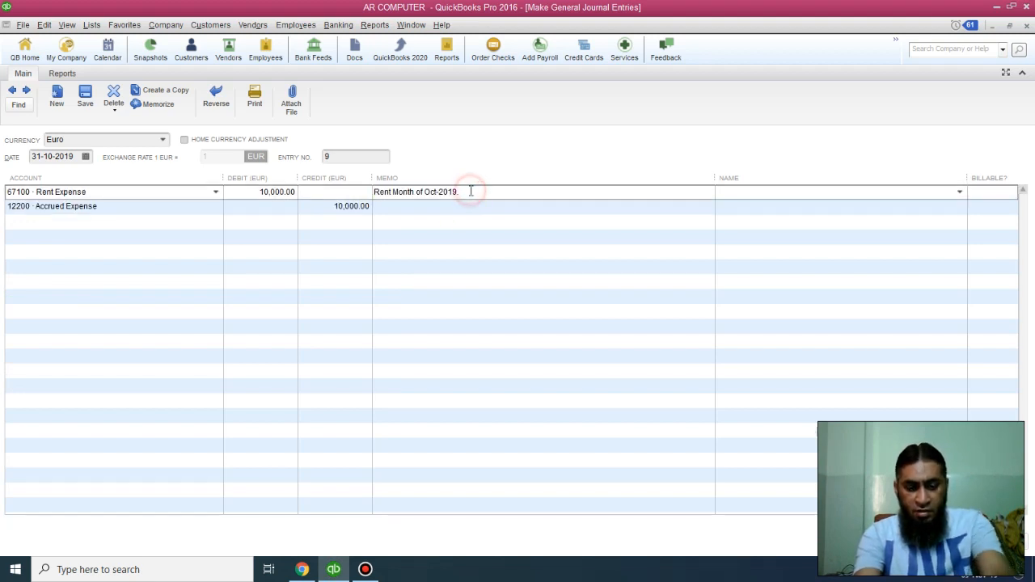
left_click(466, 206)
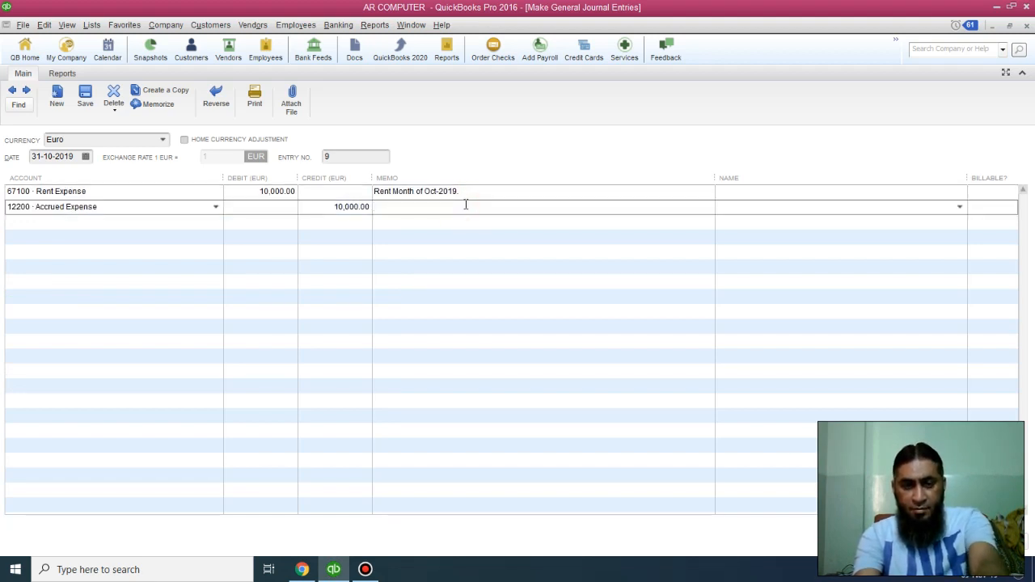
left_click(465, 191)
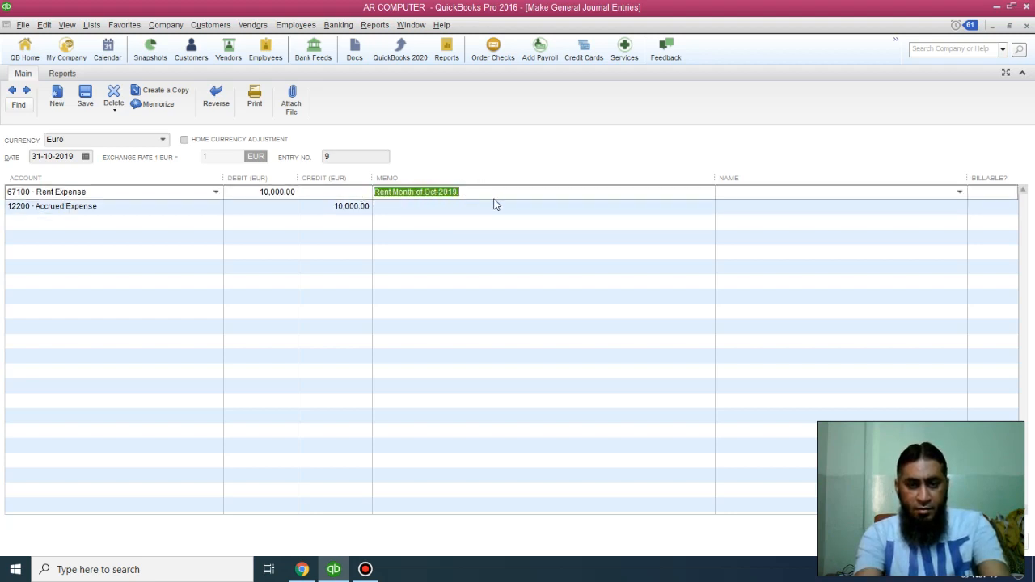
right_click(459, 193)
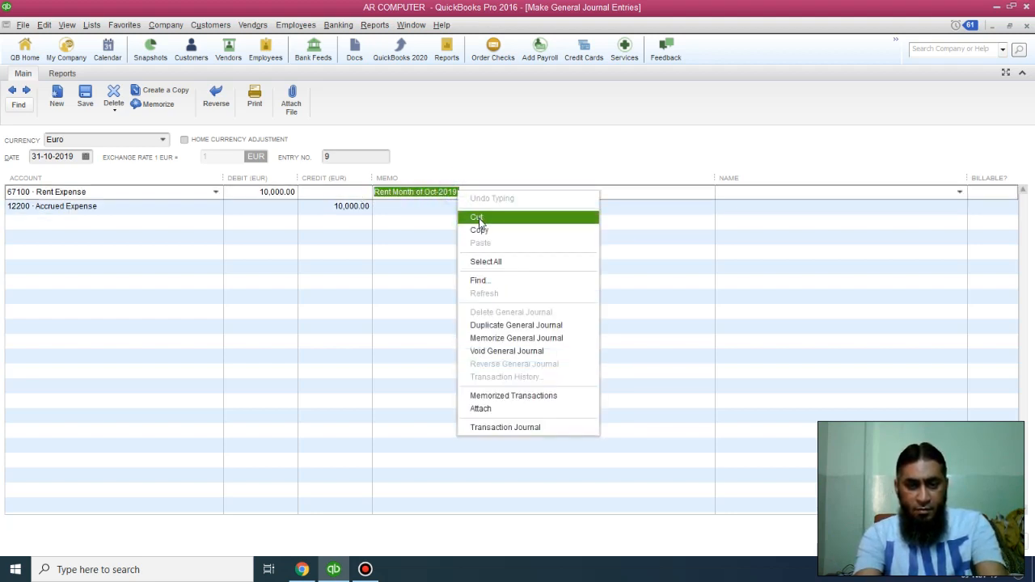
left_click(480, 229)
left_click(434, 205)
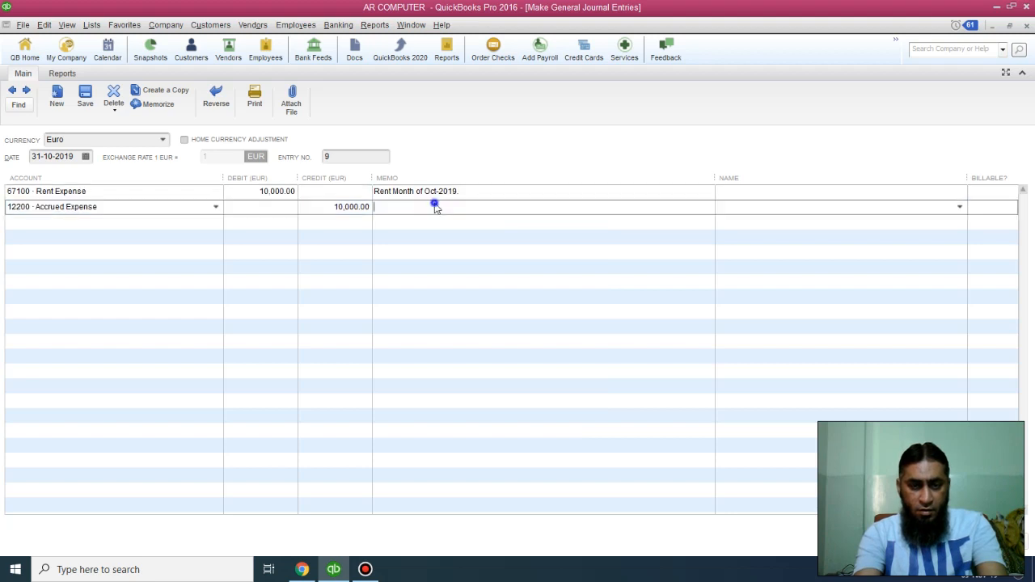
right_click(434, 206)
left_click(474, 257)
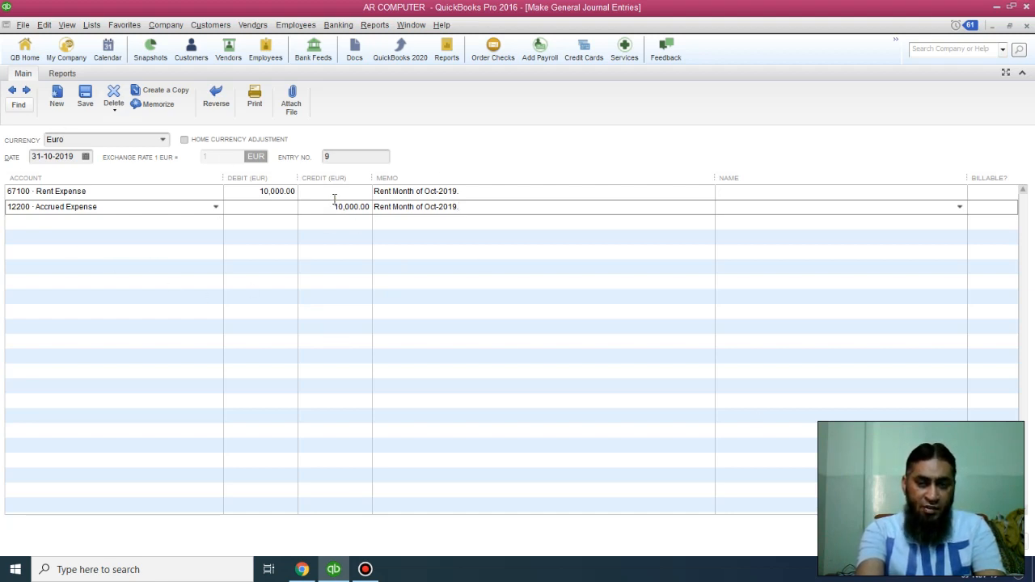
- Start memorizing the journal entry as a recurring transaction named "Building Rent"
left_click(159, 112)
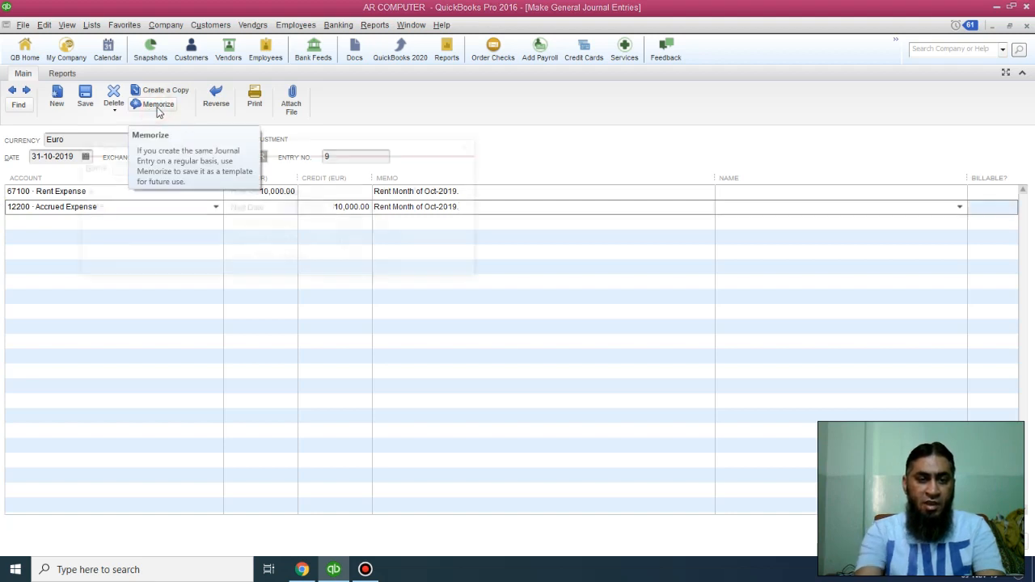
left_click_drag(154, 147, 385, 318)
type("Buildi")
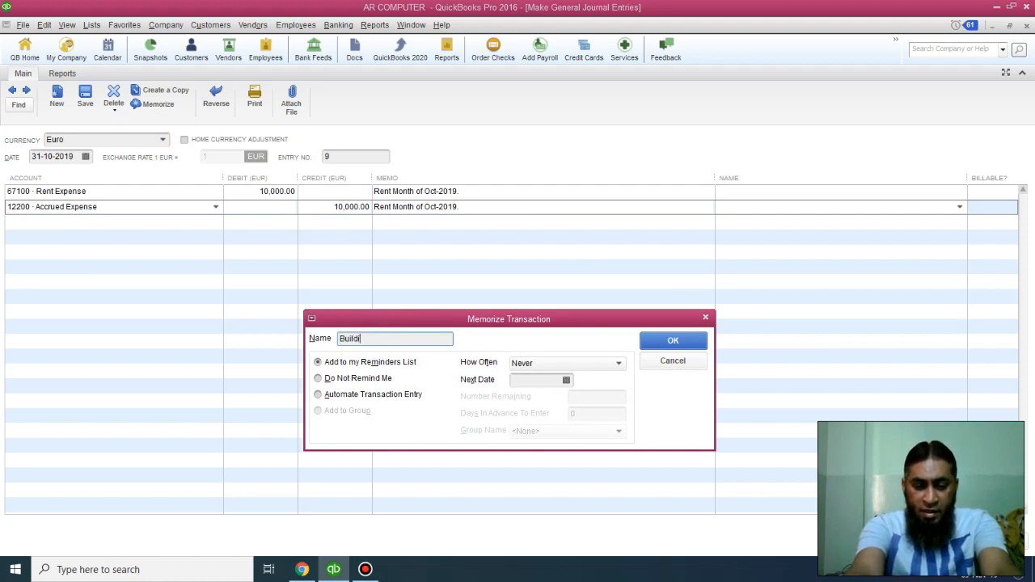
type("ng ")
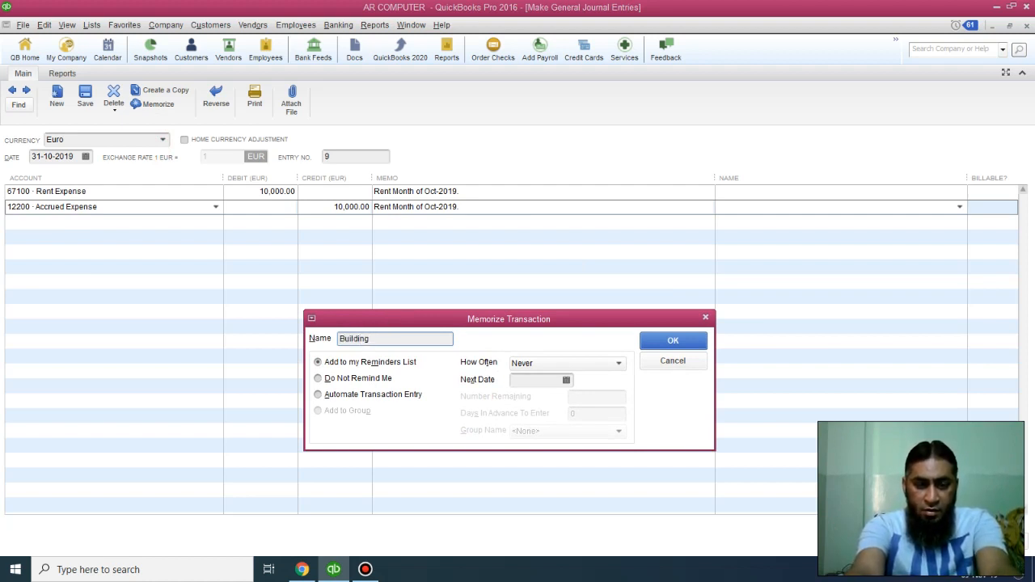
type("Rent")
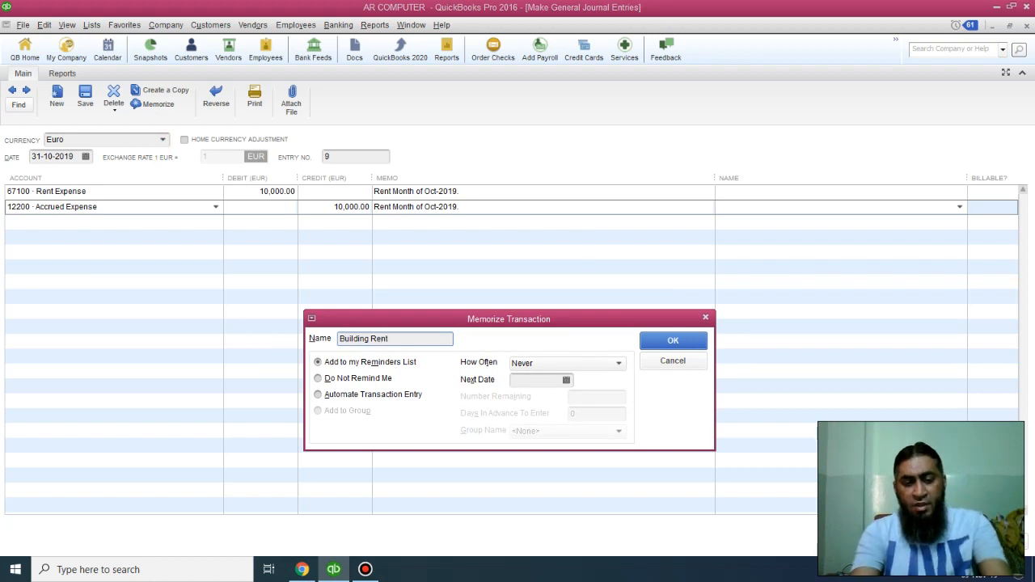
left_click_drag(399, 318, 403, 186)
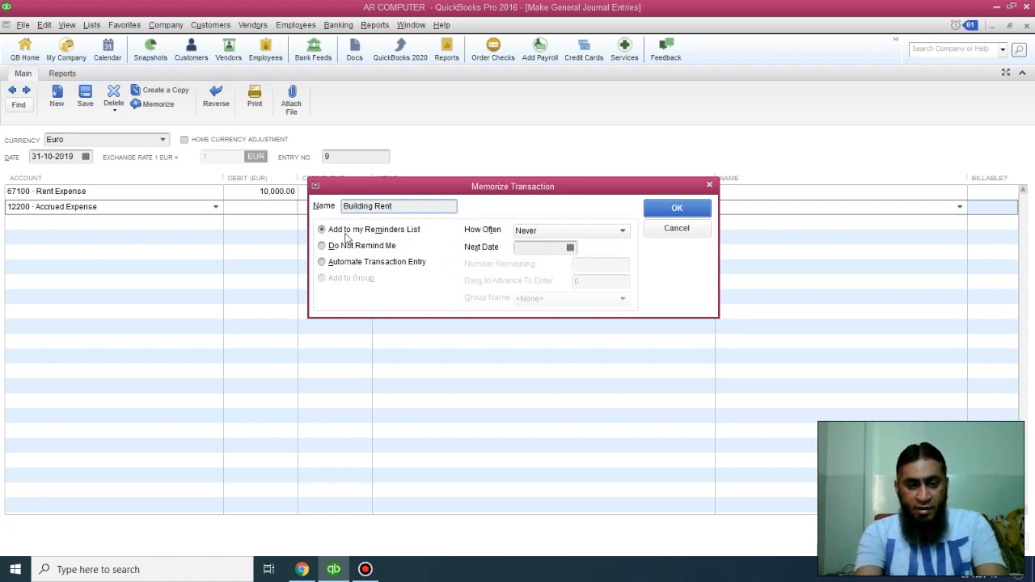
- Set the memorized transaction to Automate Transaction Entry with a Monthly frequency
left_click(325, 248)
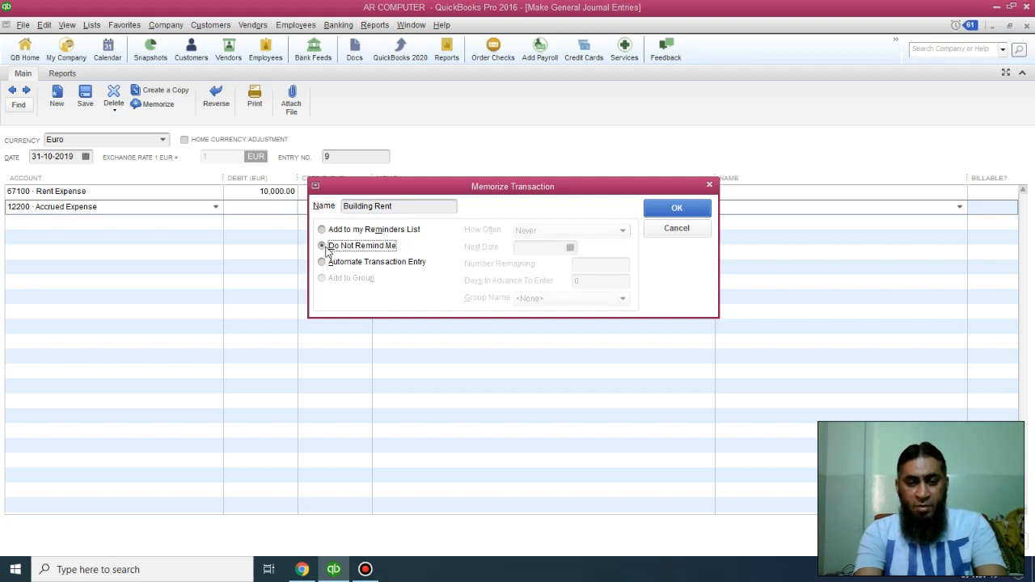
left_click(334, 266)
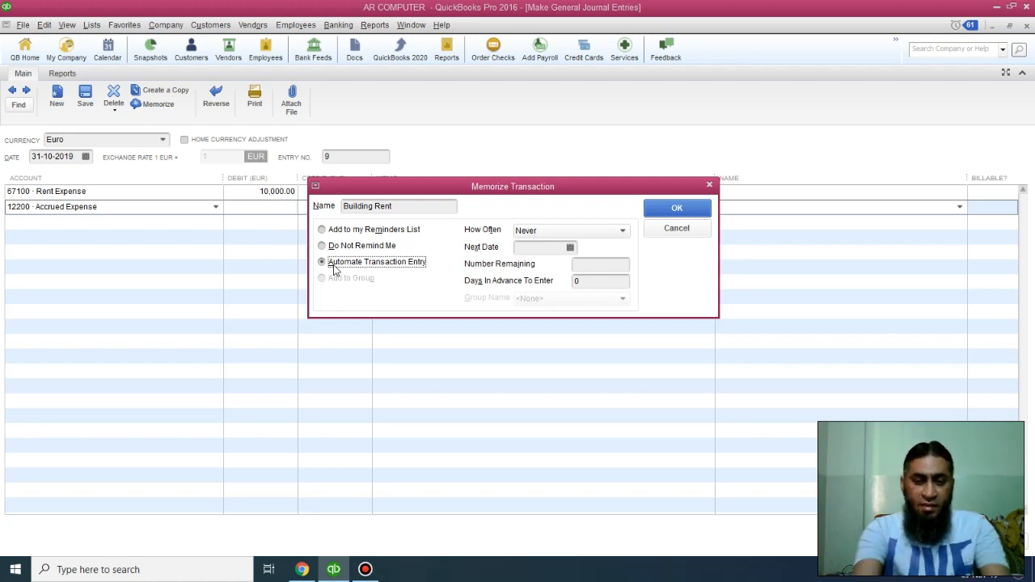
left_click(580, 231)
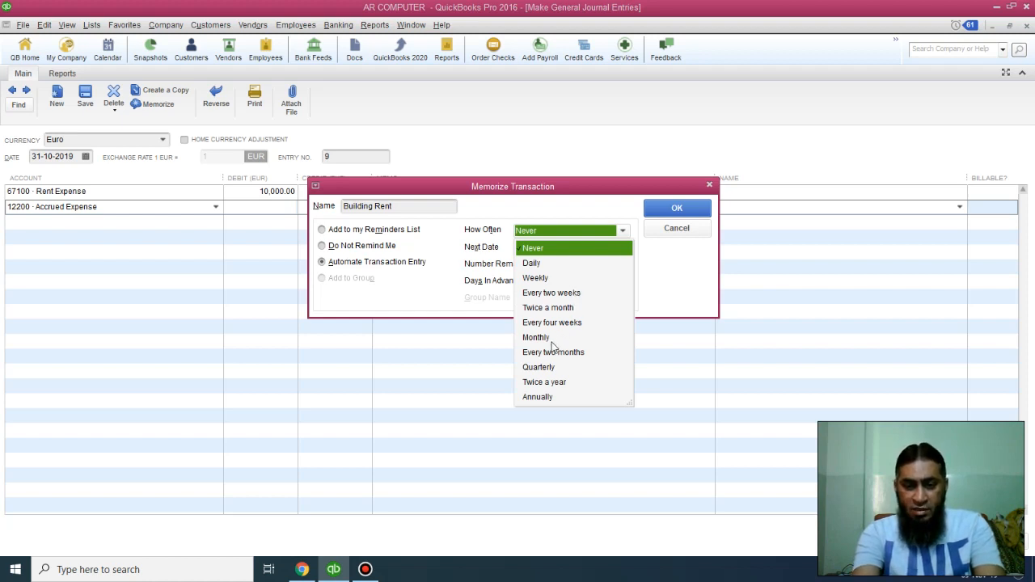
left_click(537, 338)
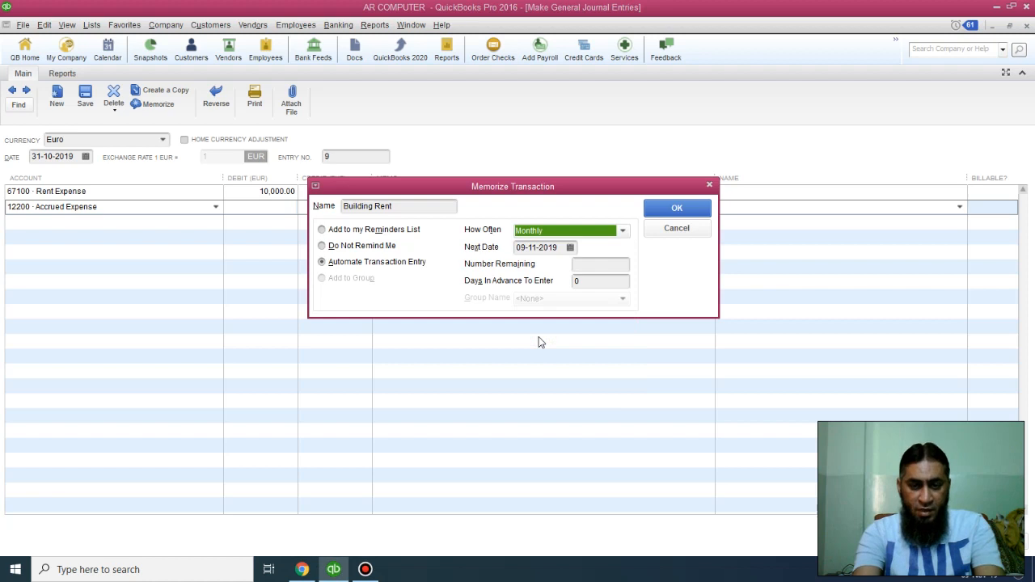
- Set the memorized transaction's next date to 30-11-2019 and the number remaining to 4
left_click(570, 248)
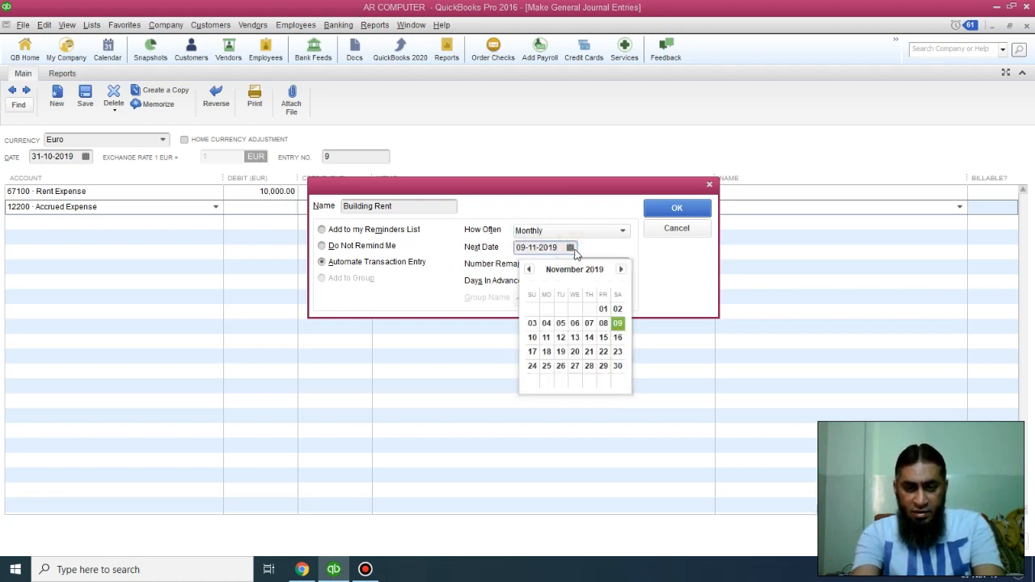
left_click(617, 365)
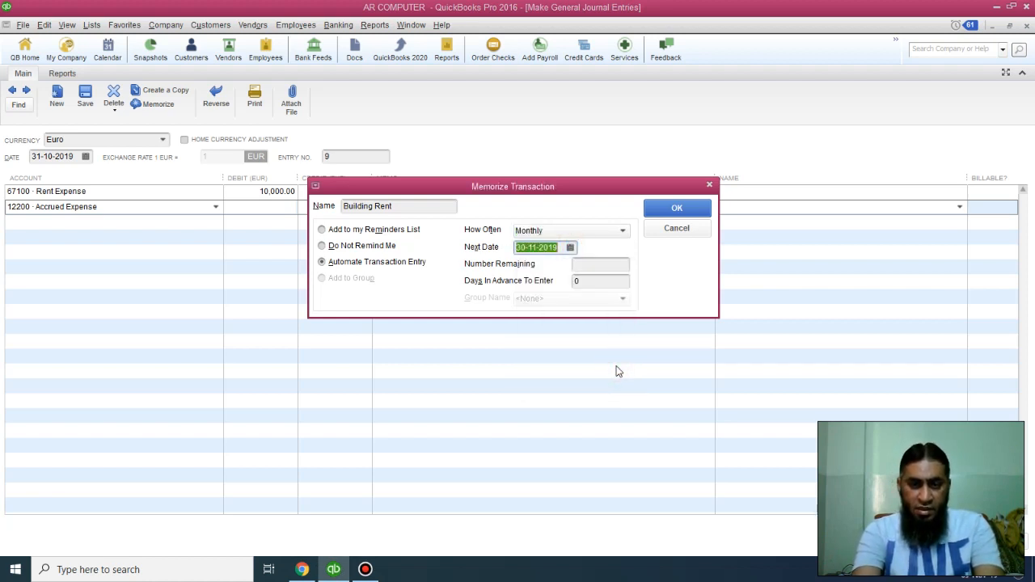
left_click(608, 267)
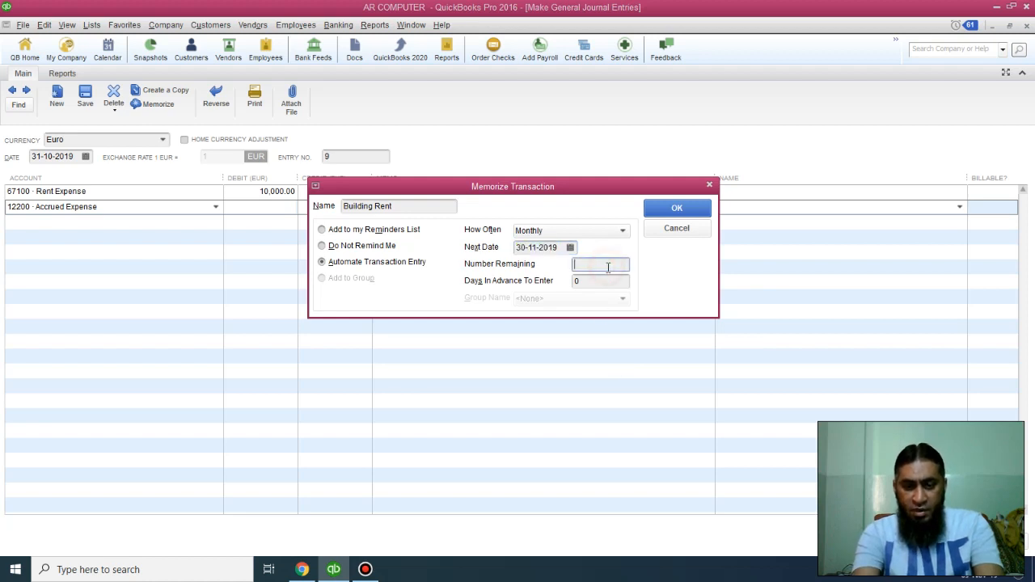
type("4")
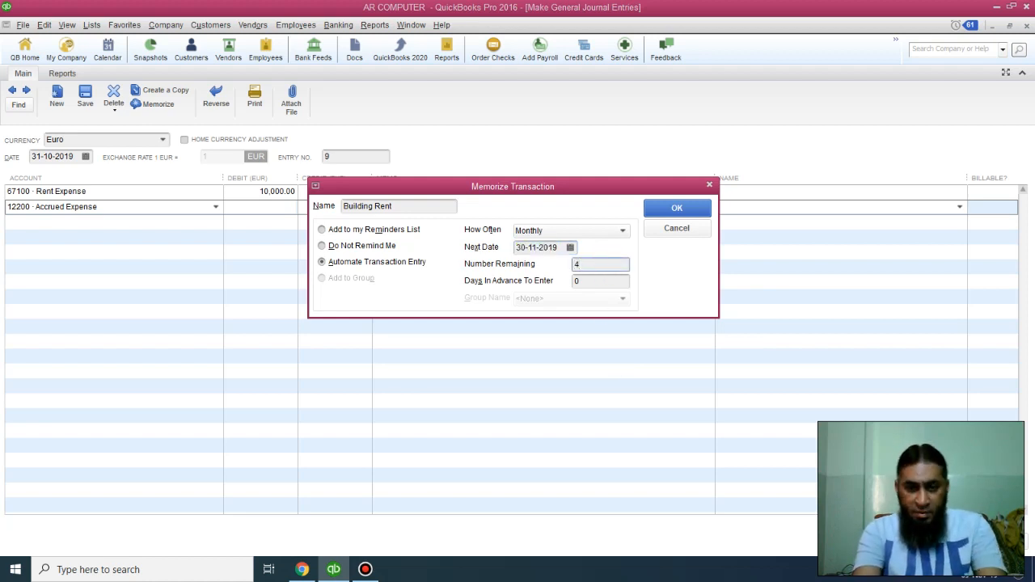
- Change the memorized Building Rent transaction's number remaining to 11
left_click(608, 281)
left_click(601, 264)
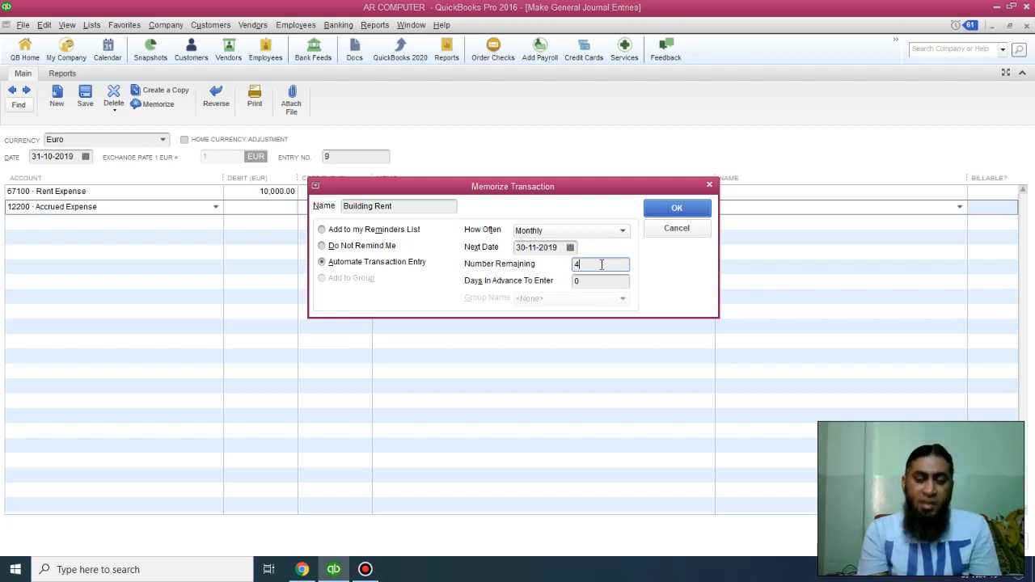
key("BackSpace")
type("12")
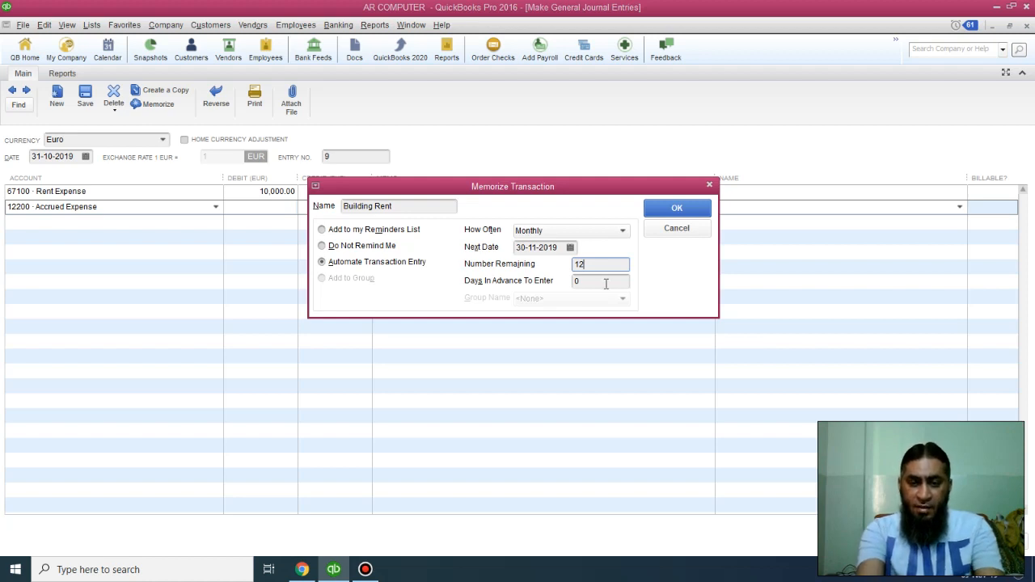
key("BackSpace")
key("BackSpace")
type("11")
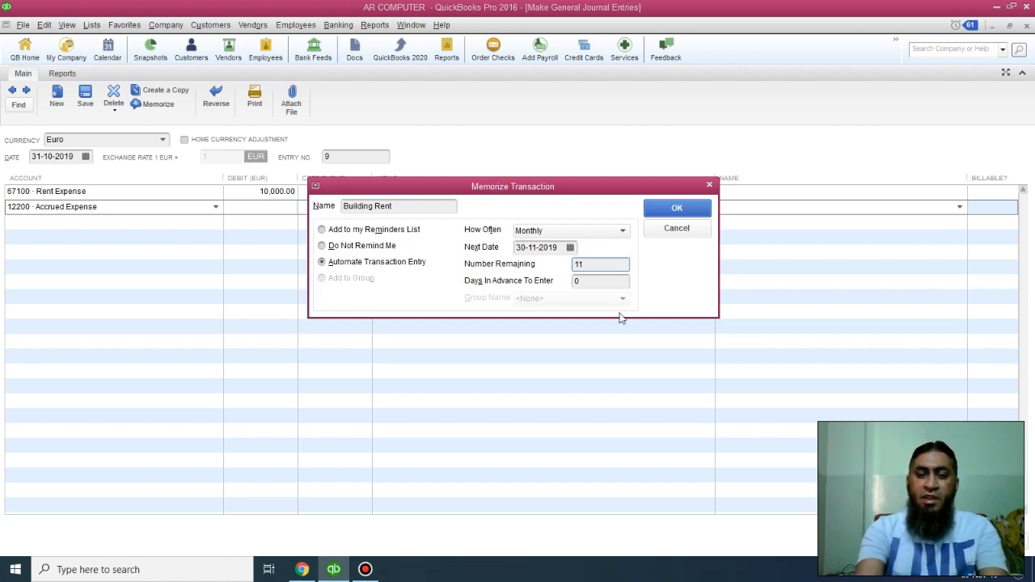
- Set the days in advance to enter to 2, save the memorized transaction, and close the journal entry
left_click(597, 281)
left_click(596, 281)
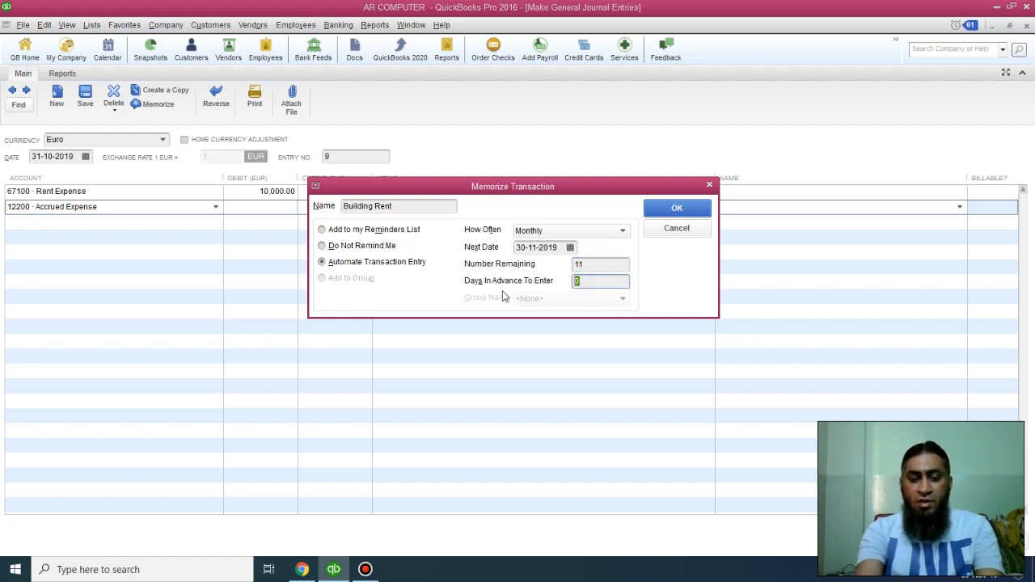
type("2")
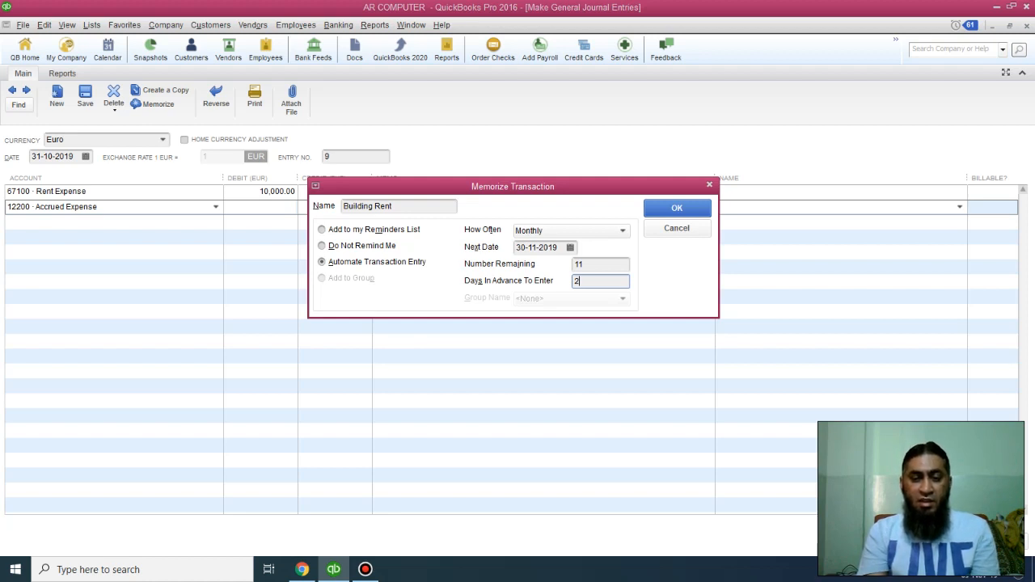
left_click(676, 211)
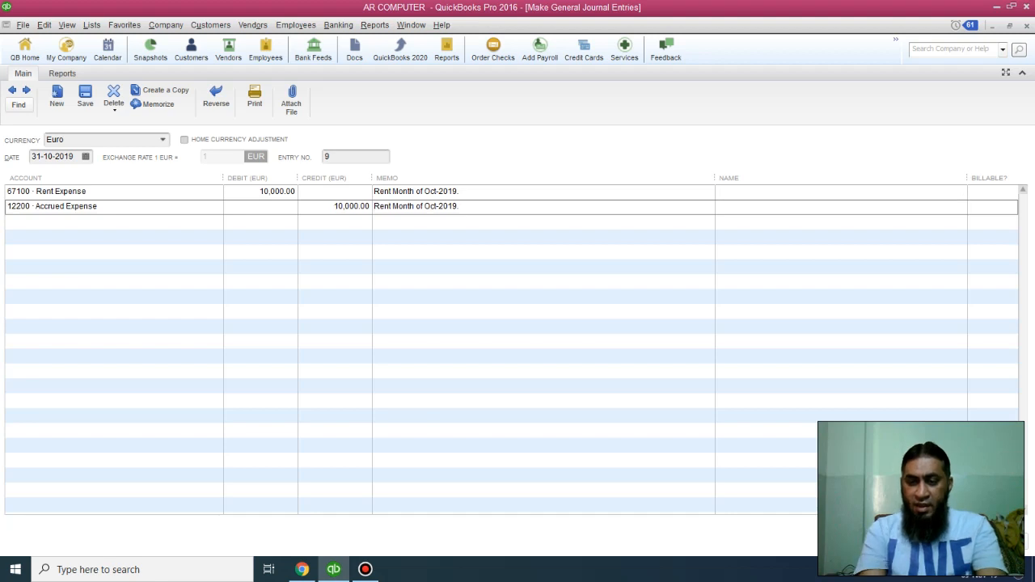
key("Escape")
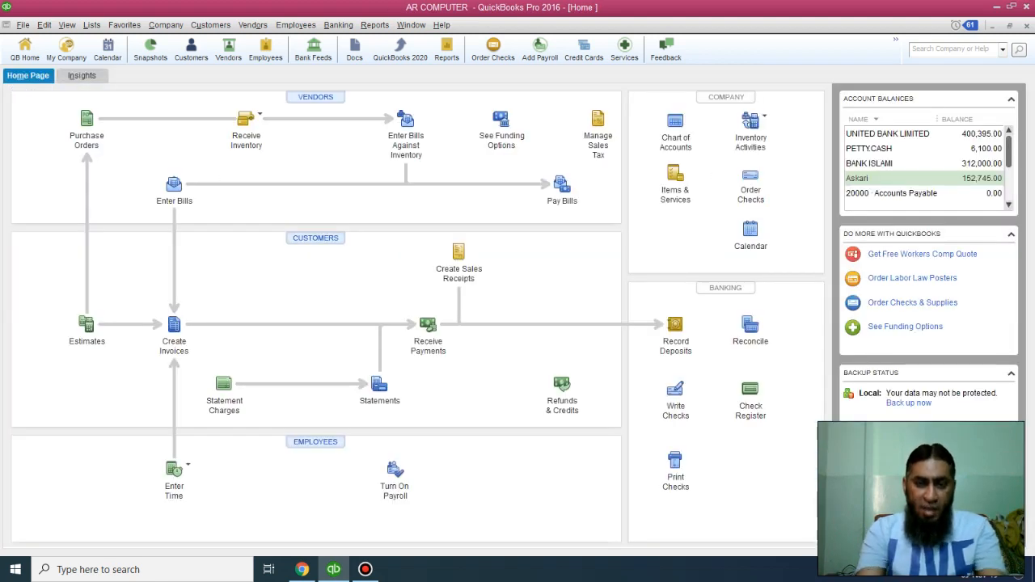
- Open the Balance Sheet from the memorized Accountant reports
left_click(376, 27)
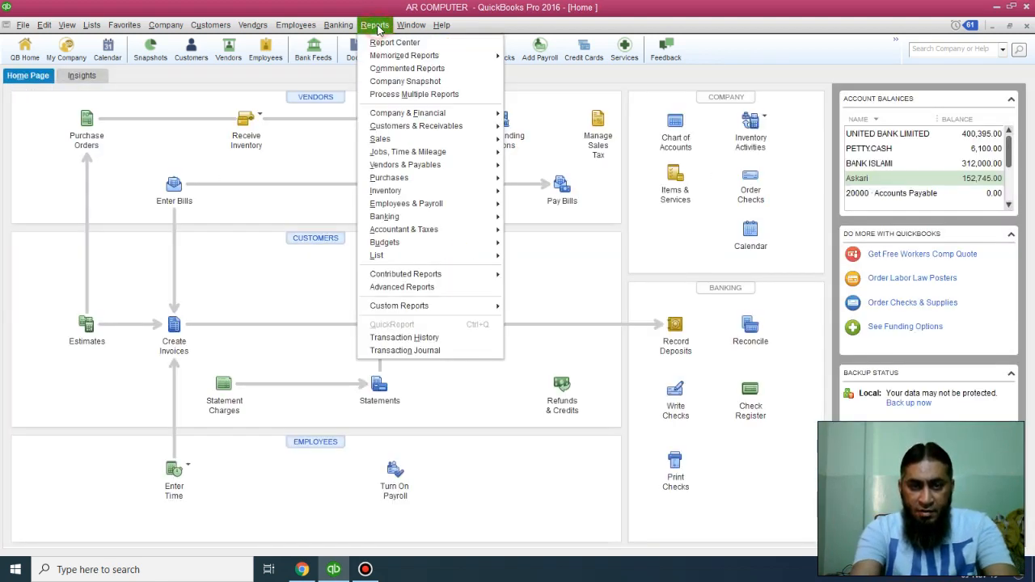
mouse_move(449, 130)
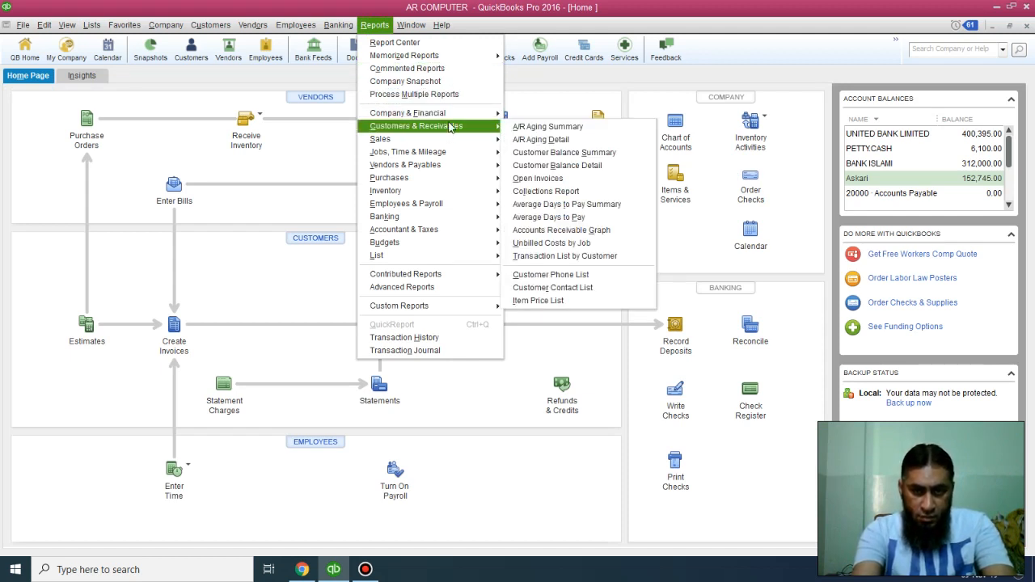
mouse_move(462, 59)
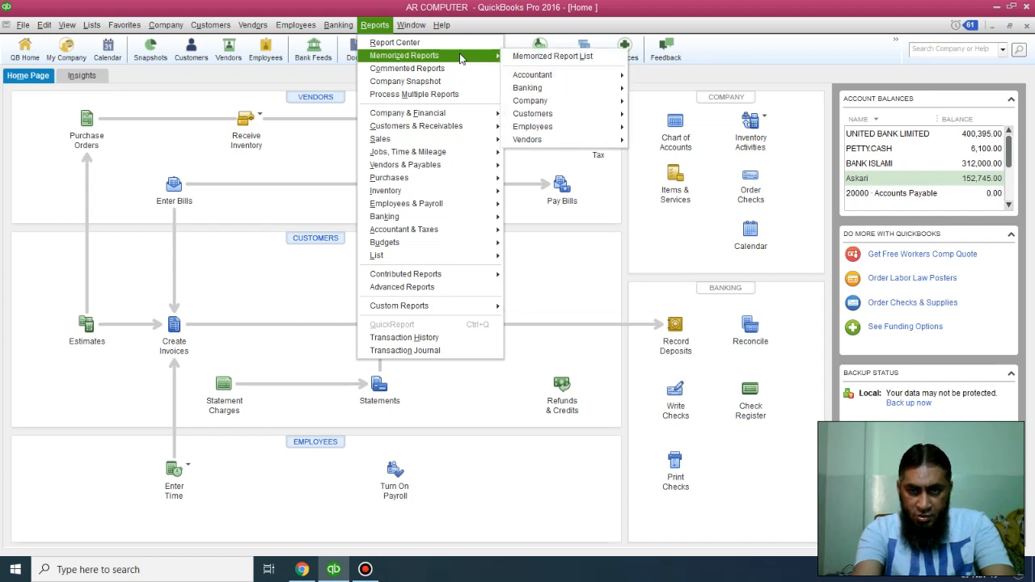
mouse_move(563, 81)
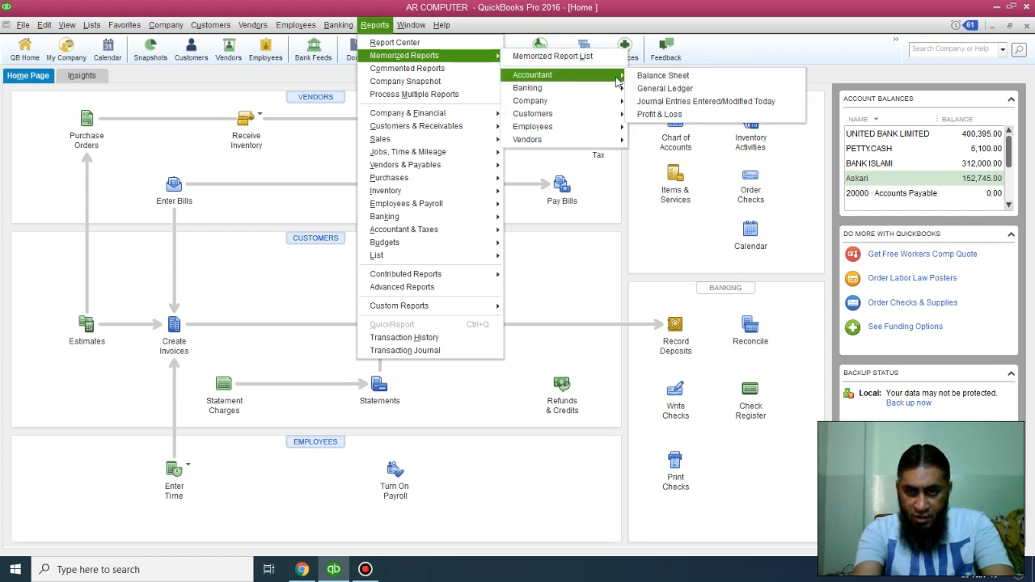
left_click(703, 77)
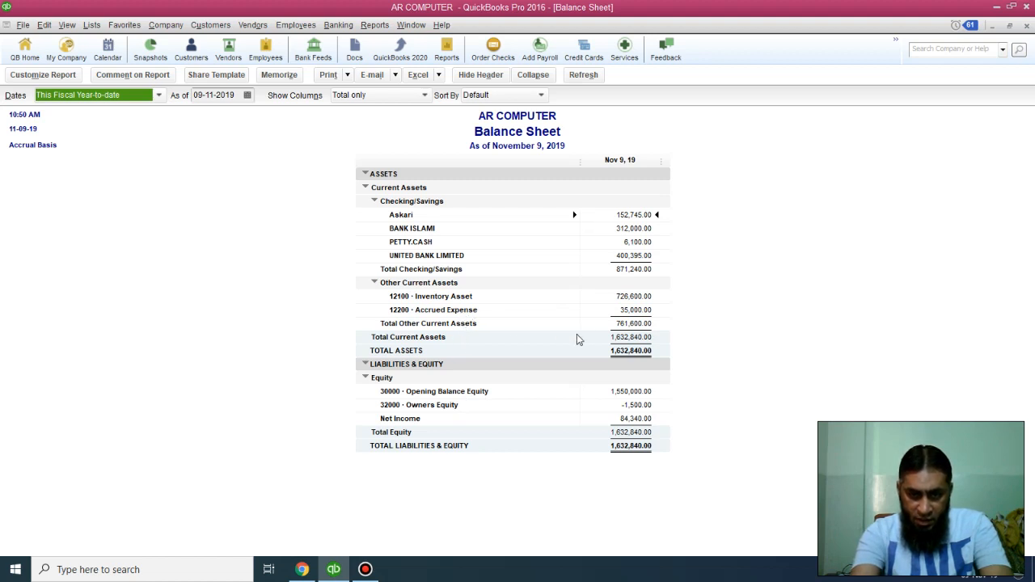
- Drill into the Accrued Expense balance and open the 31-10-2019 general journal entry behind it
left_click(443, 309)
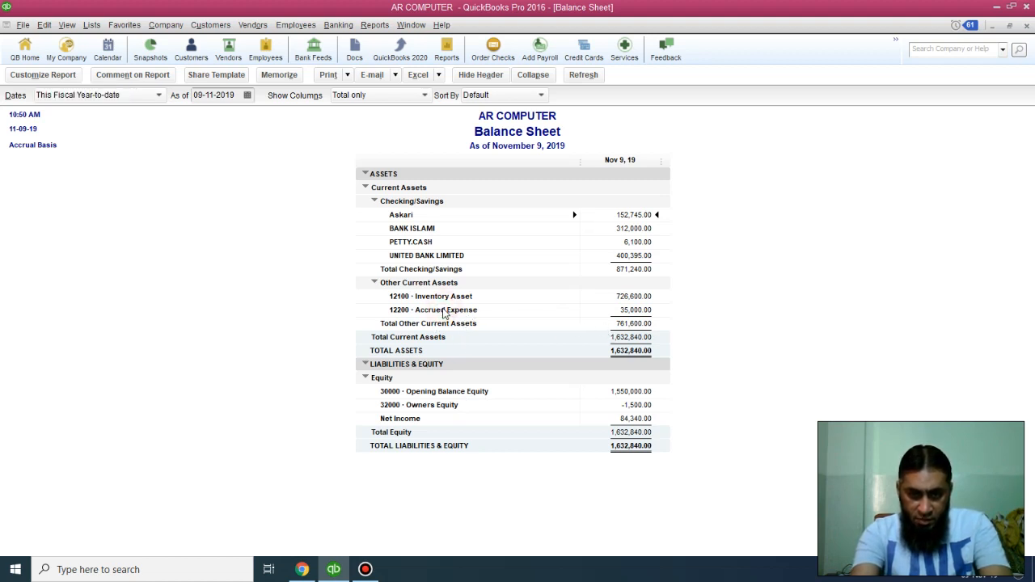
double_click(626, 312)
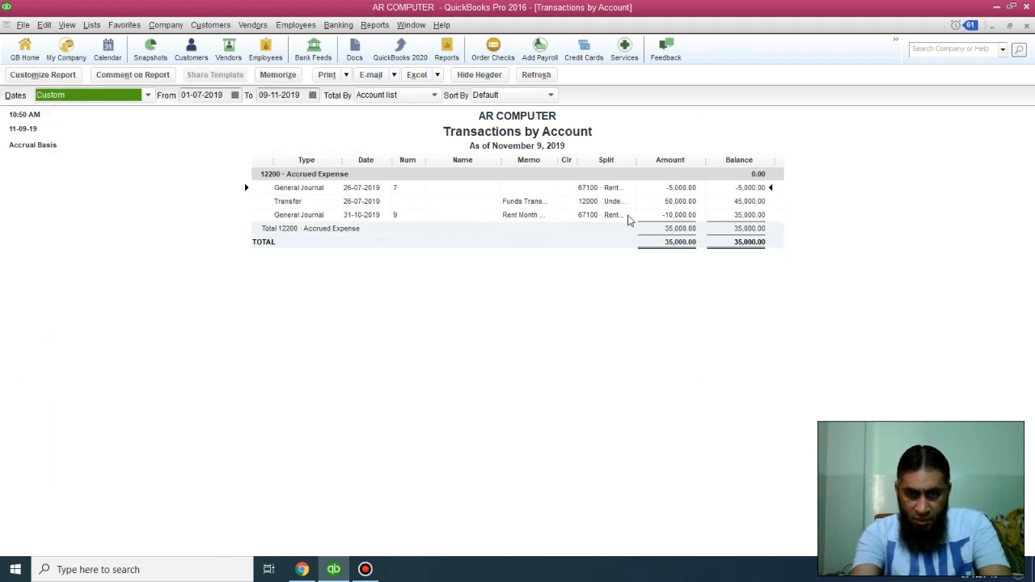
left_click(676, 216)
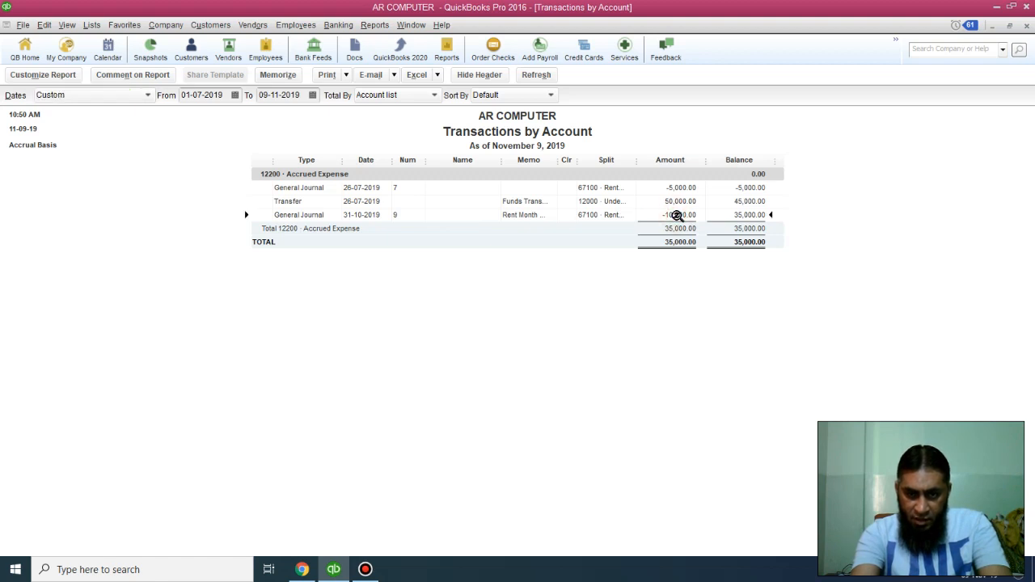
double_click(677, 216)
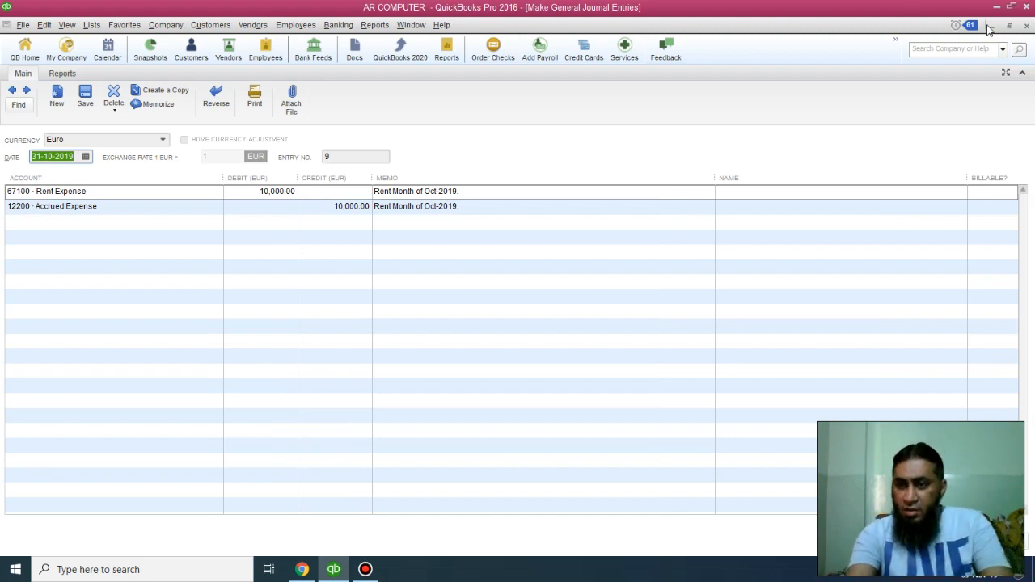
- Close the journal entry, the Transactions by Account report, and the Balance Sheet
left_click(1025, 27)
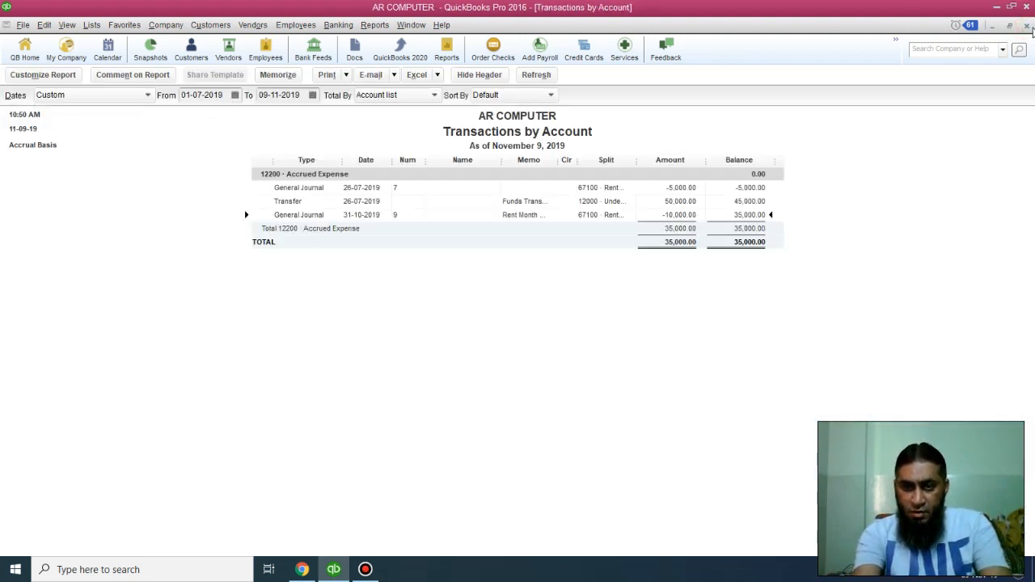
left_click(1026, 26)
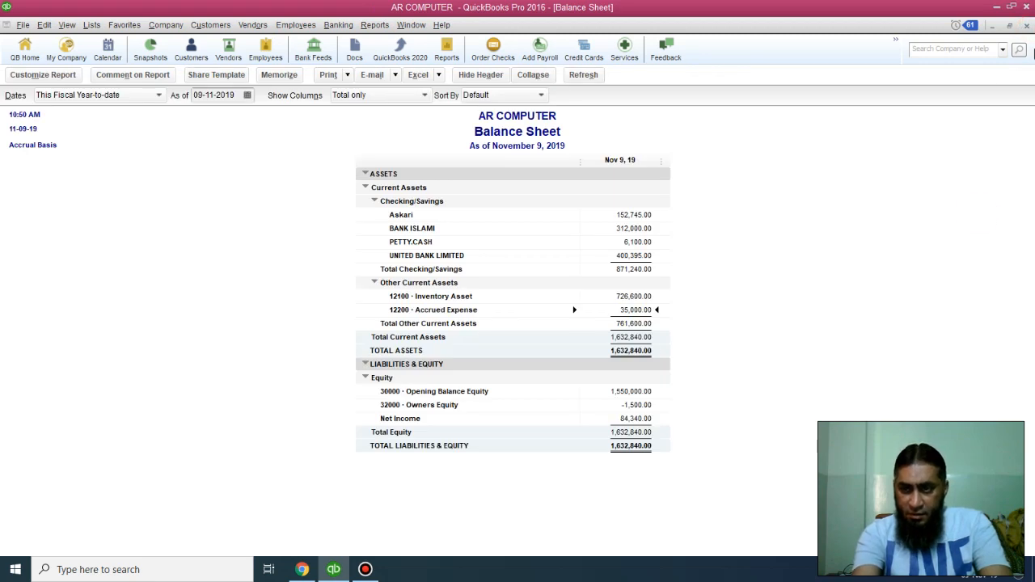
left_click(1026, 26)
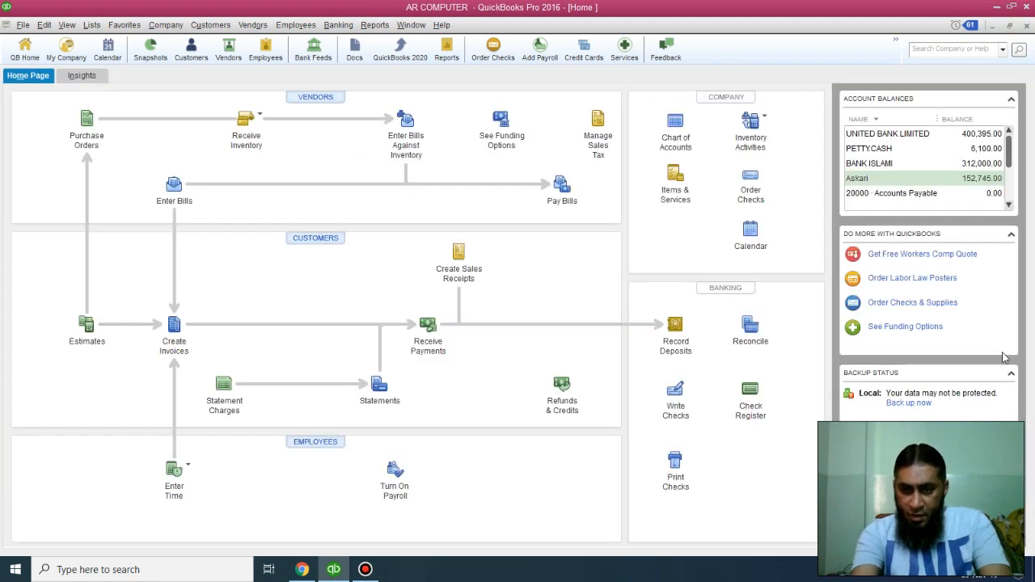
- Switch to the Windows date and time settings, manually set the system date to December 31, 2019, and close the settings
left_click(980, 569)
right_click(980, 569)
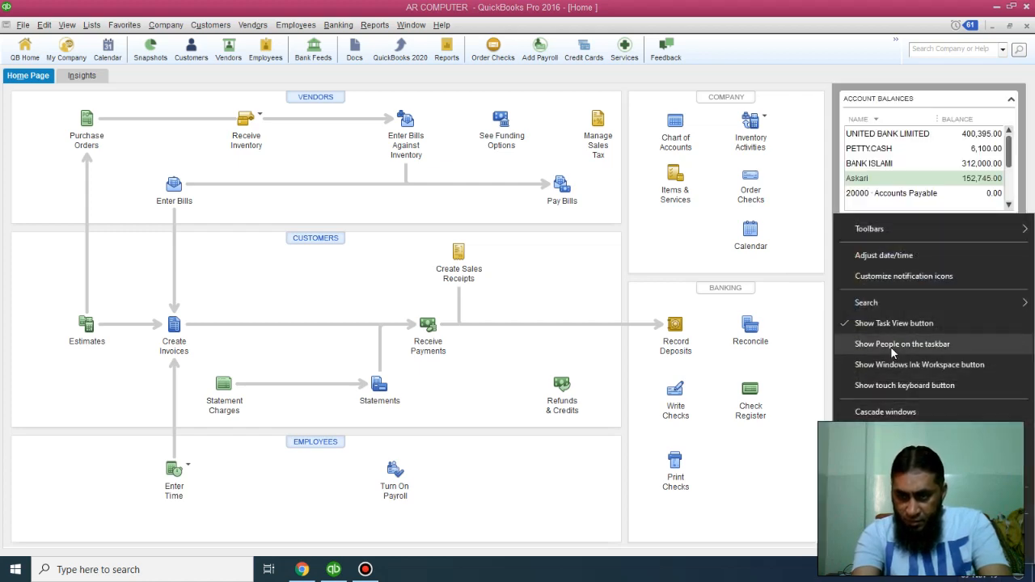
left_click(916, 258)
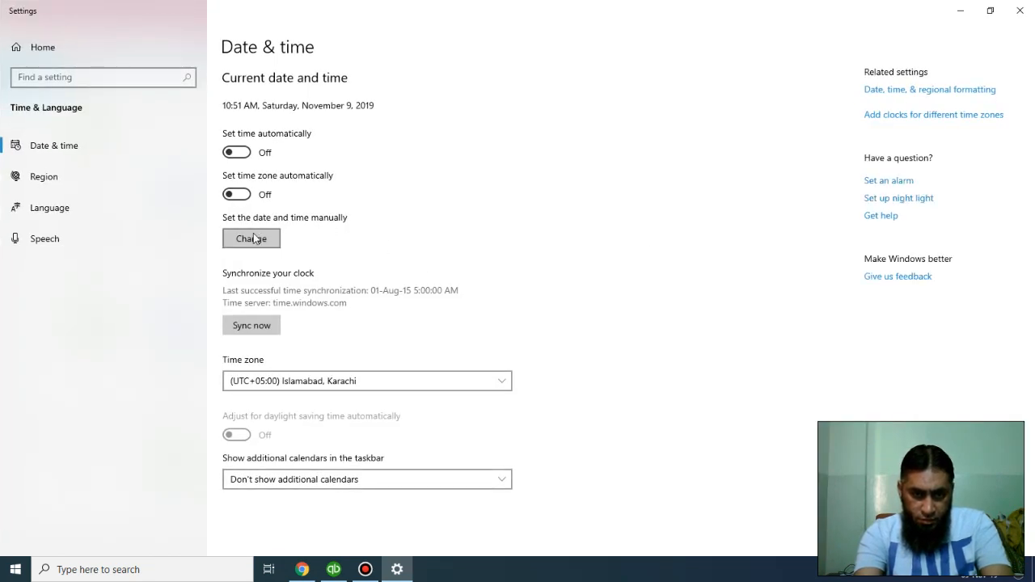
left_click(252, 241)
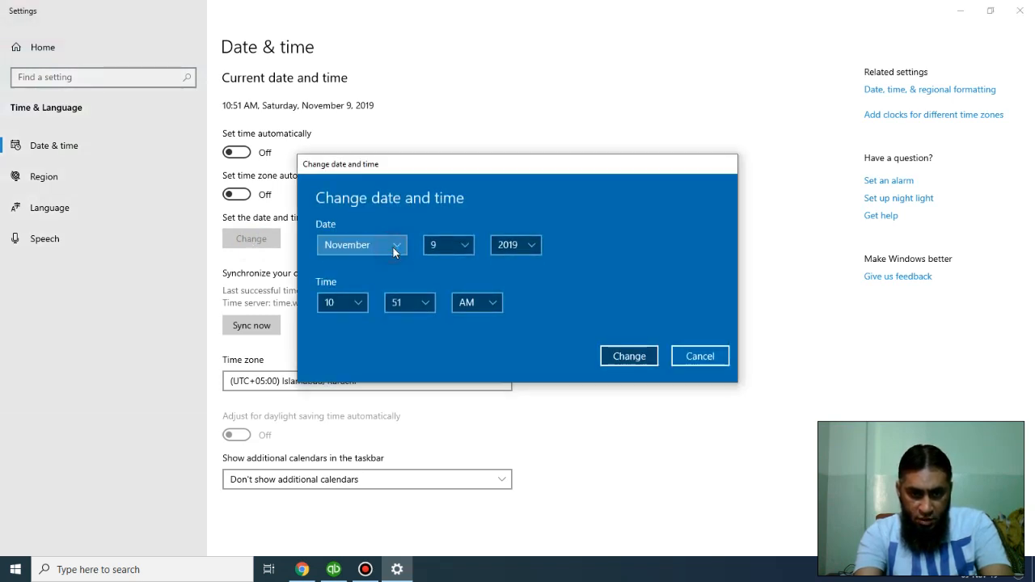
left_click(393, 247)
left_click(370, 267)
left_click(472, 247)
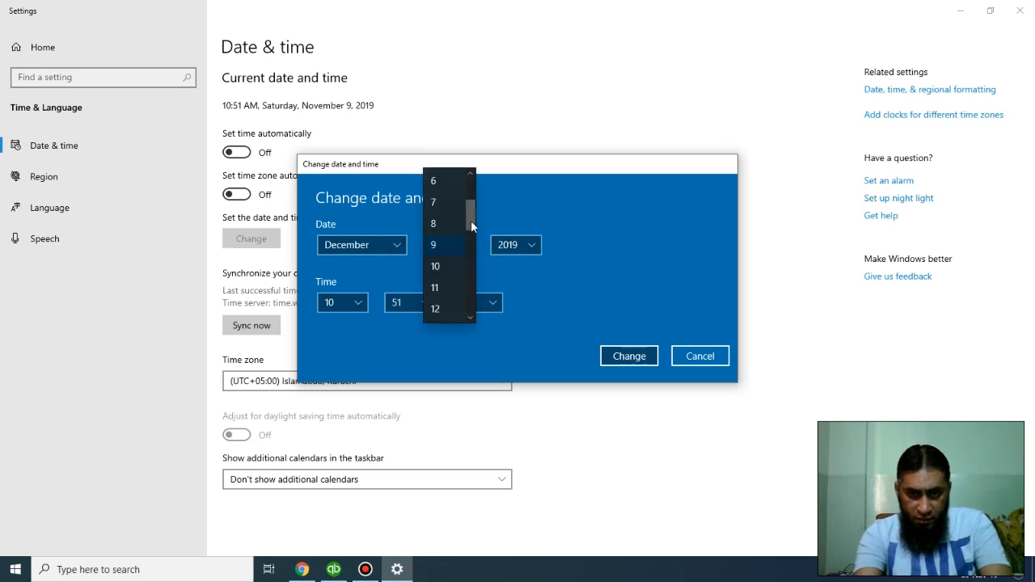
left_click_drag(470, 216, 466, 301)
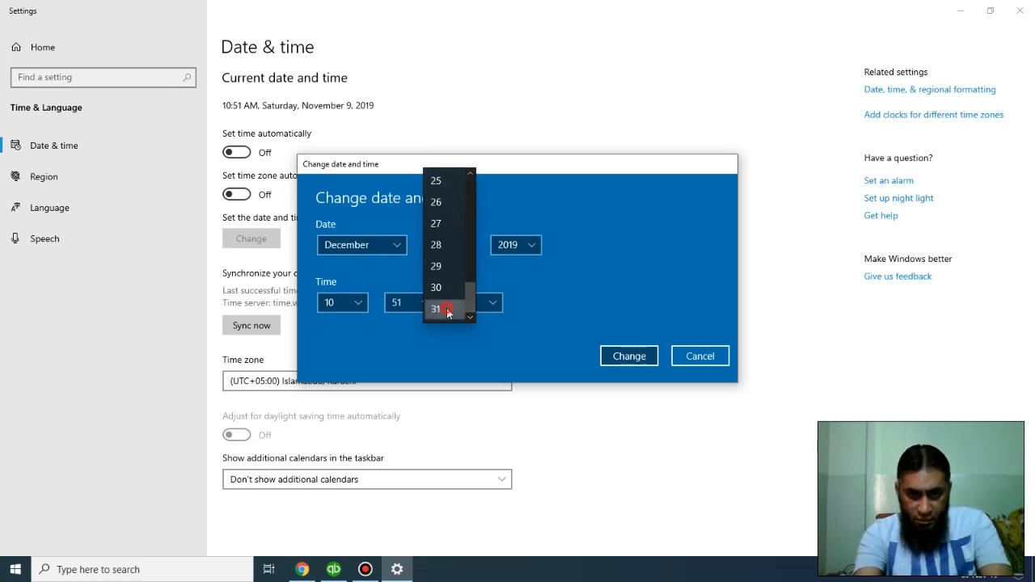
left_click(447, 309)
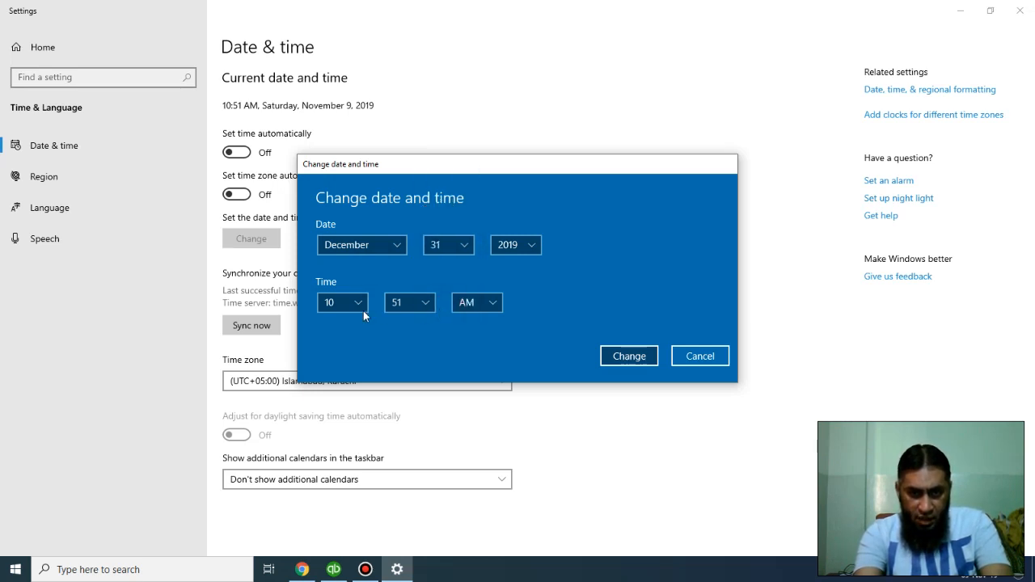
left_click(631, 361)
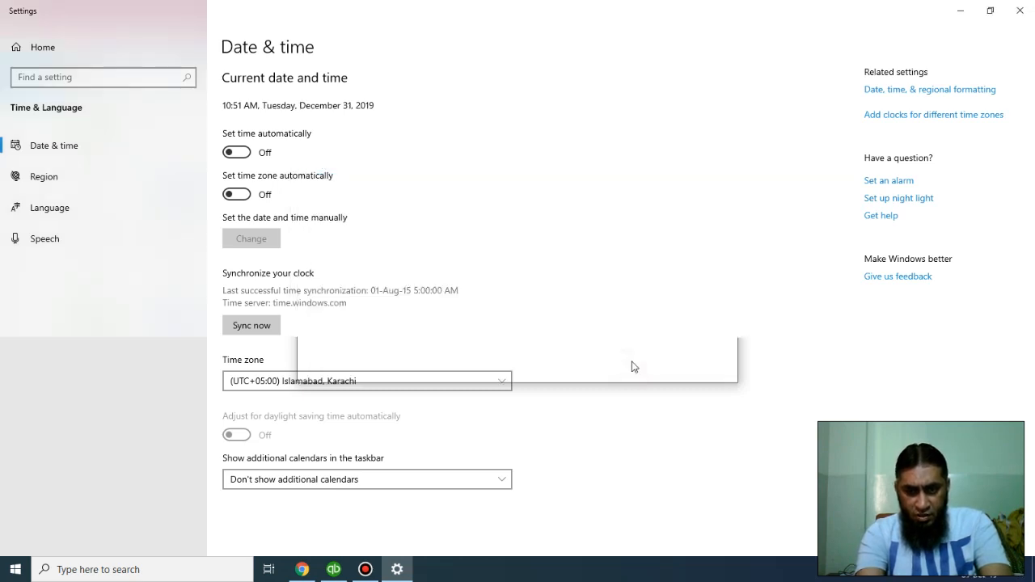
left_click(1027, 17)
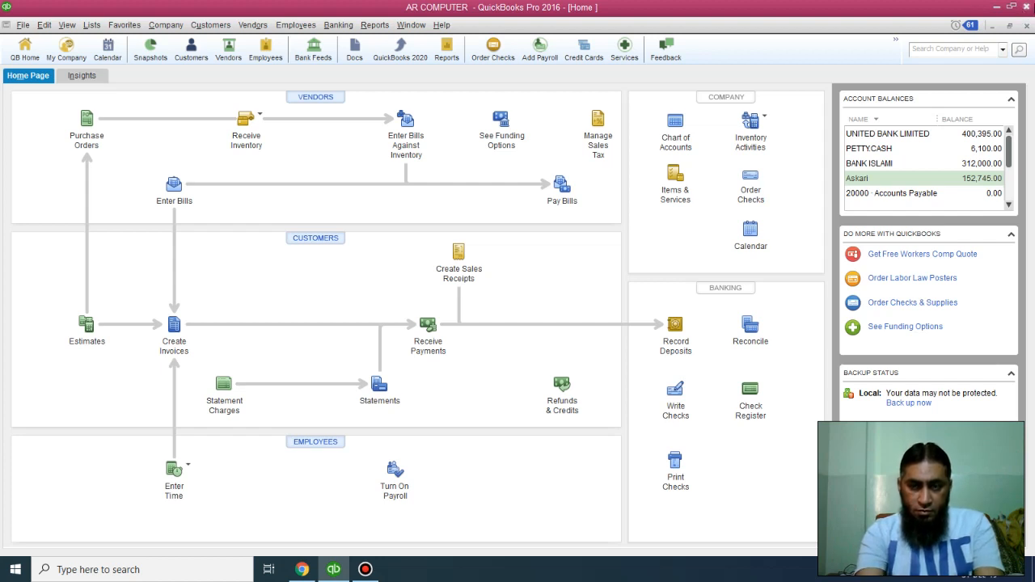
- Restart QuickBooks Pro 2016 and log in to the AR COMPUTER company with the administrator password
key("Escape")
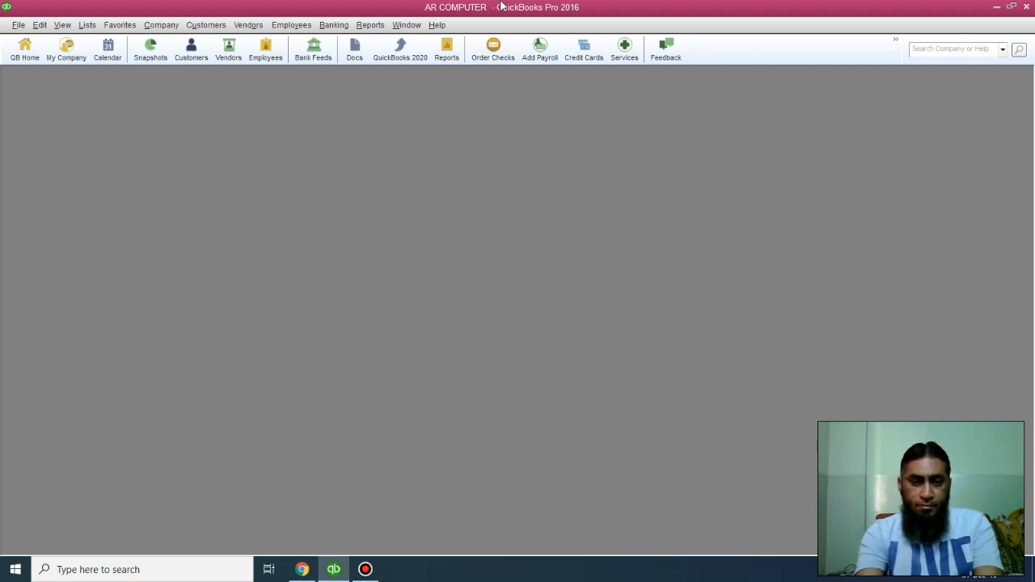
key("alt+F4")
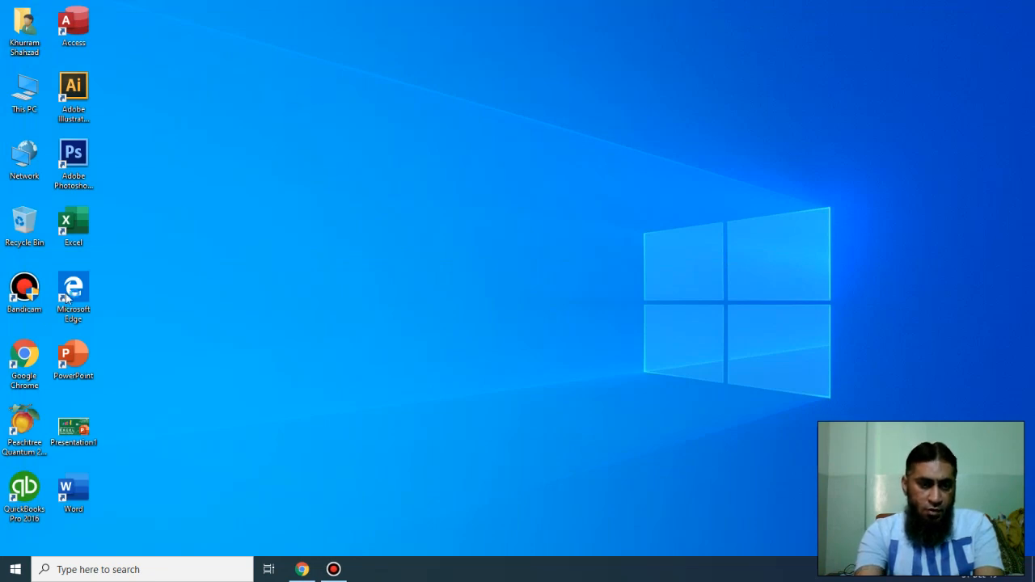
double_click(22, 491)
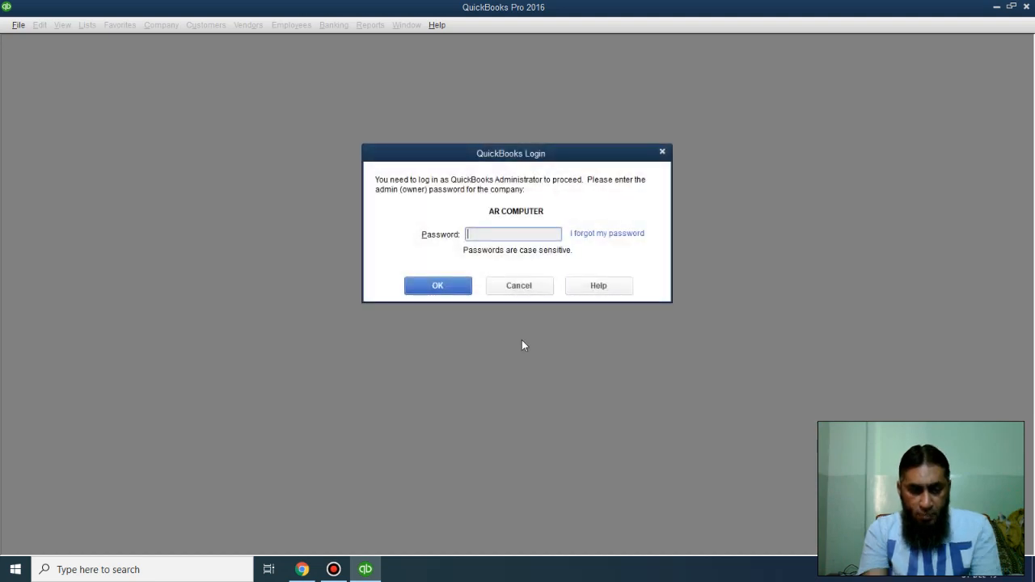
type("****")
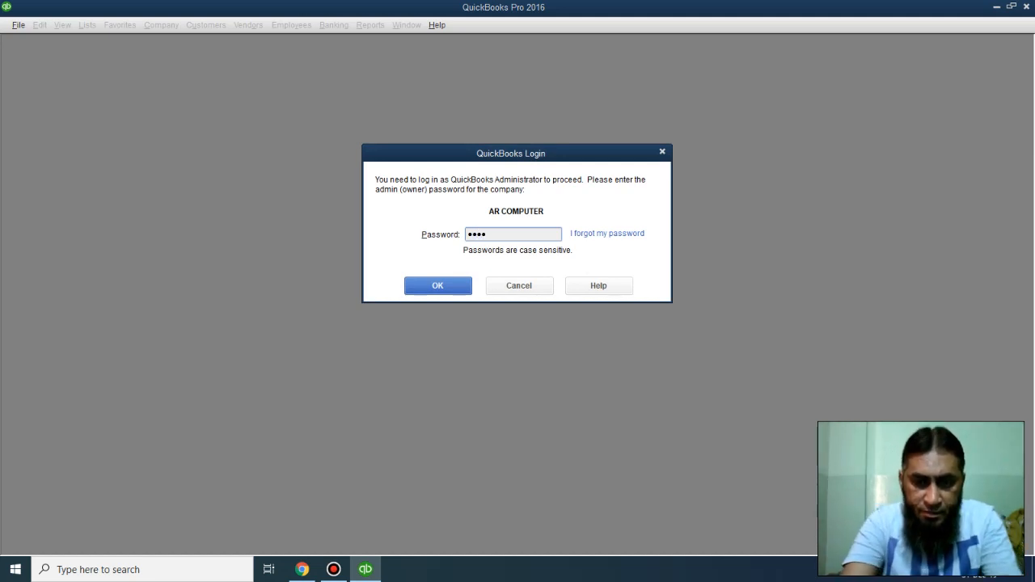
left_click(429, 291)
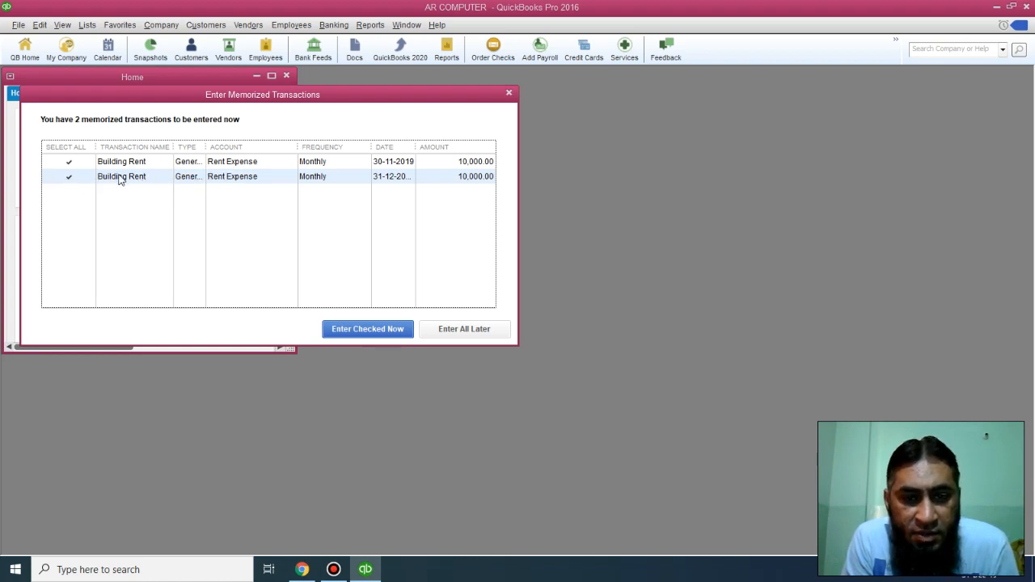
- Enter both due Building Rent memorized transactions, keeping the 30-11-2019 and the December one checked
left_click(69, 161)
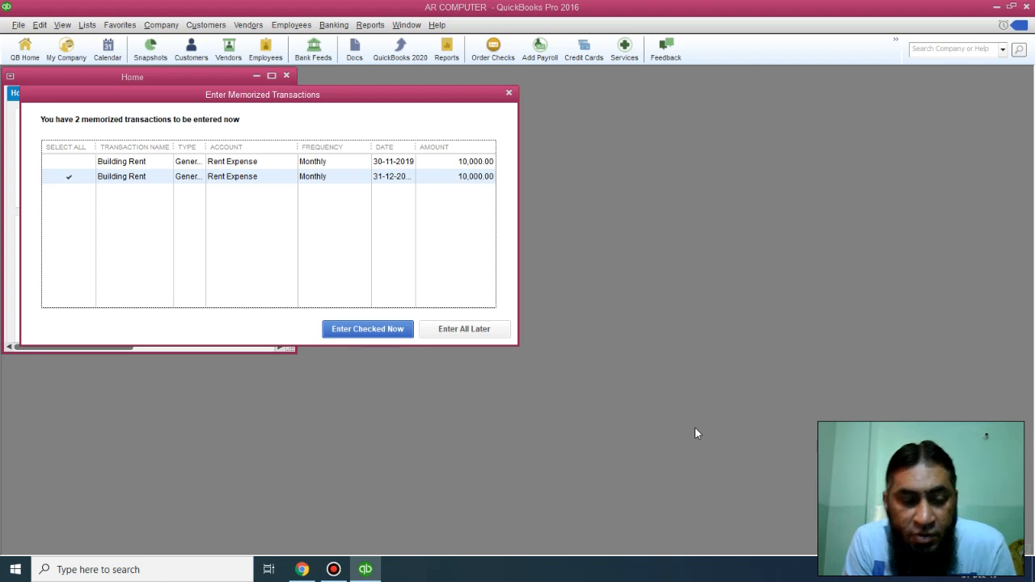
left_click(70, 161)
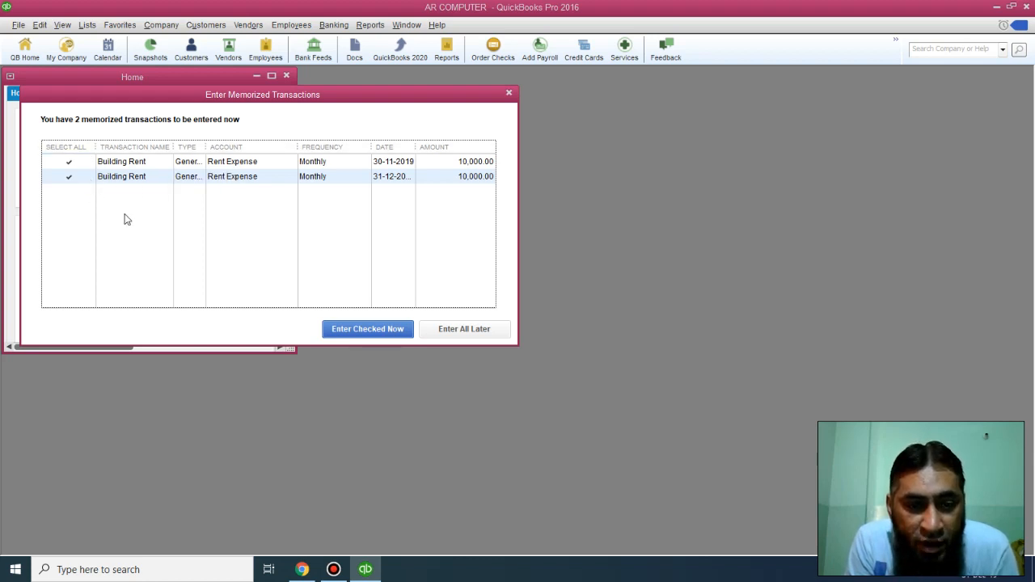
left_click(367, 331)
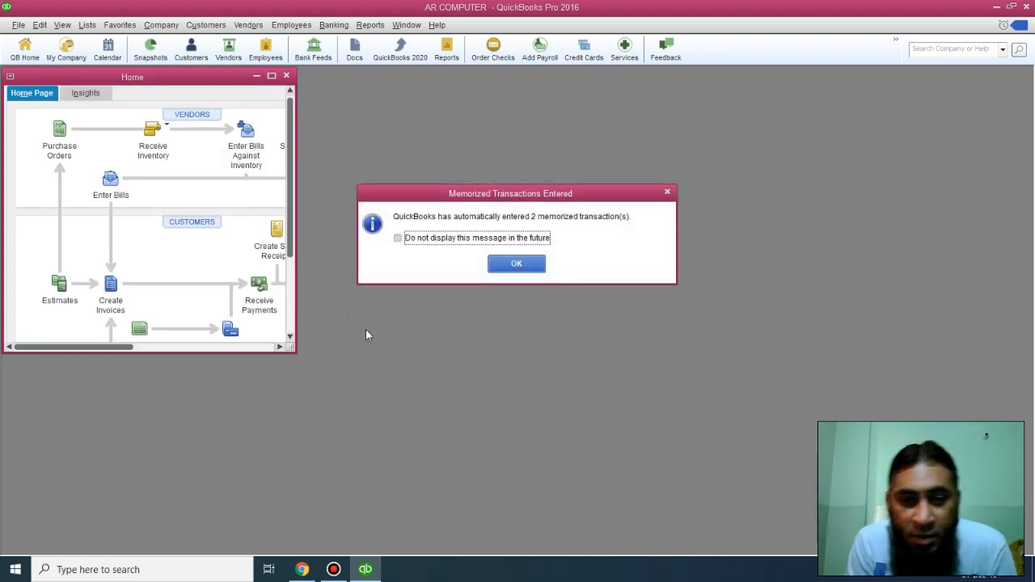
- Acknowledge the Memorized Transactions Entered message, set it not to display in the future, and maximize the Home window
left_click(519, 237)
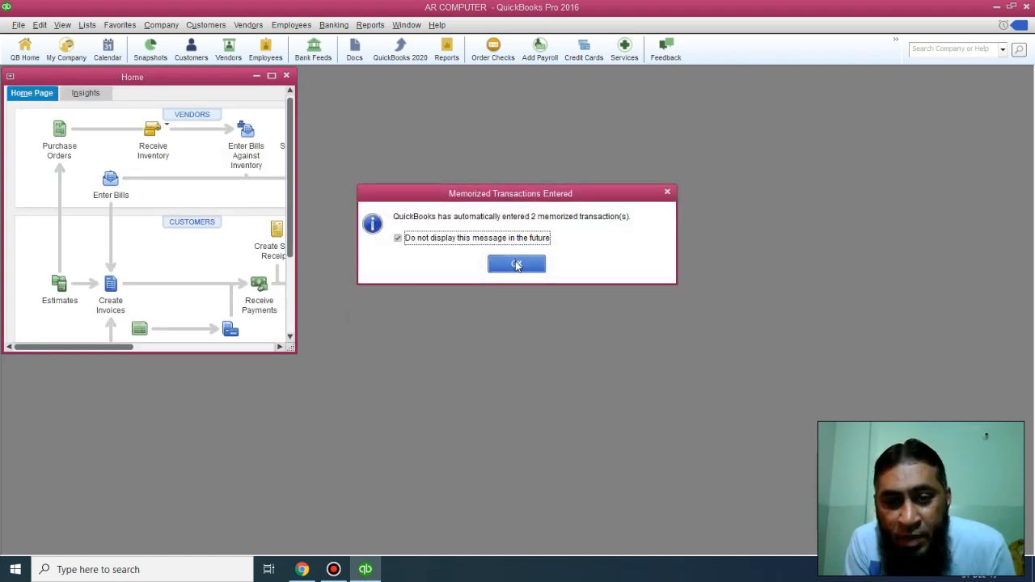
left_click(515, 261)
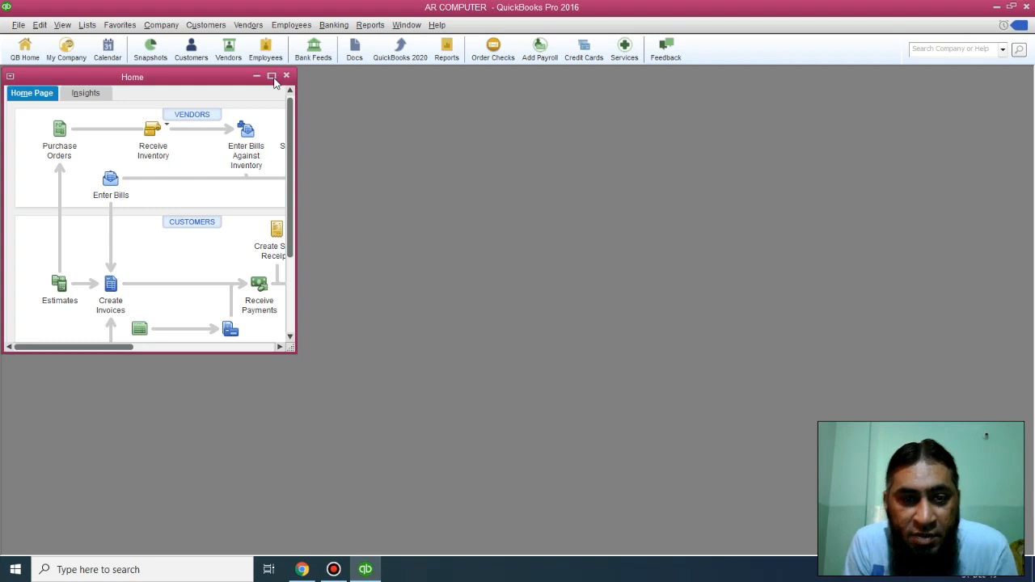
left_click(273, 78)
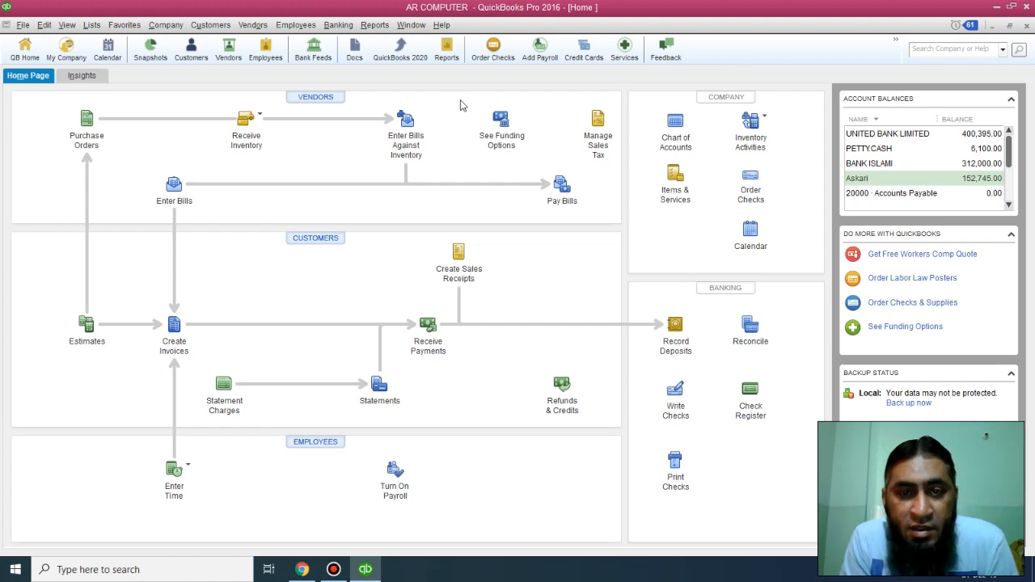
- View the memorized Accountant report Journal Entries Entered/Modified Today, and close it after checking the rent entries
left_click(374, 26)
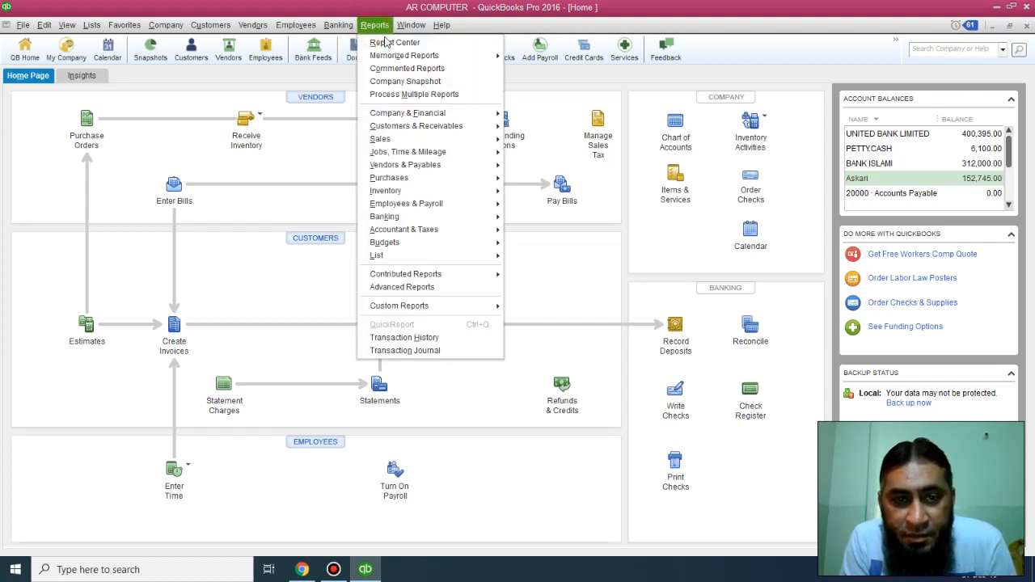
mouse_move(408, 56)
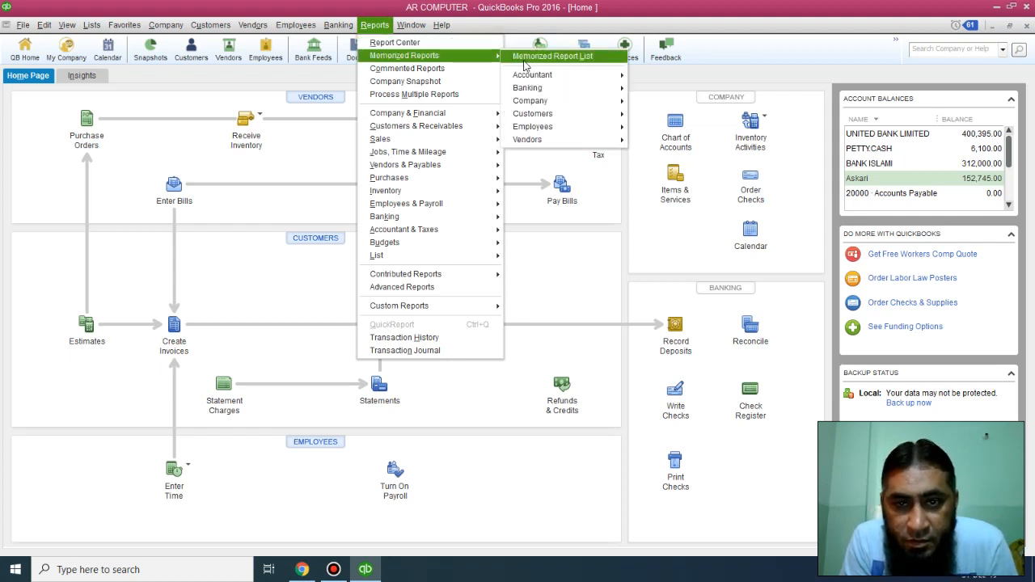
mouse_move(556, 75)
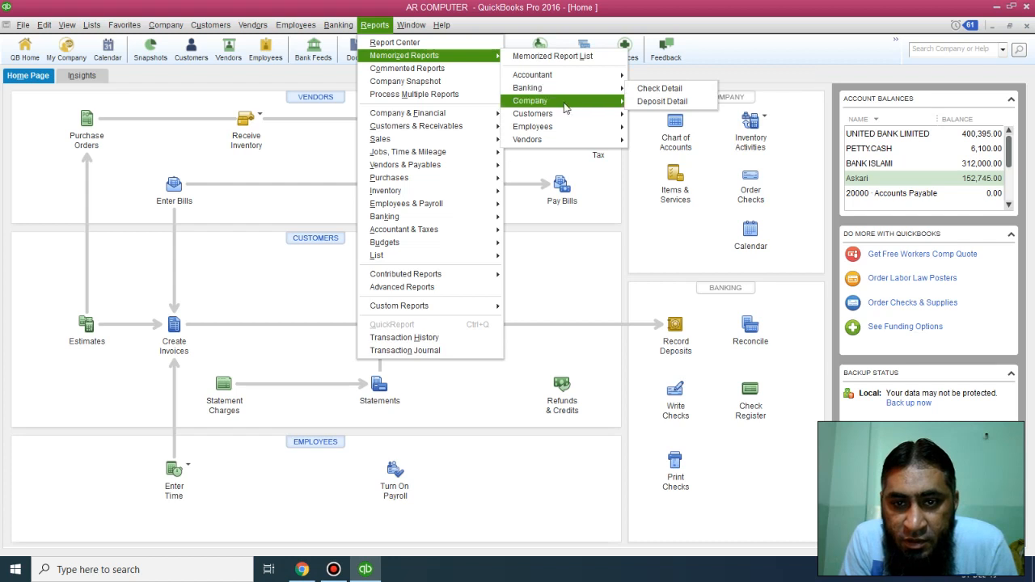
mouse_move(564, 108)
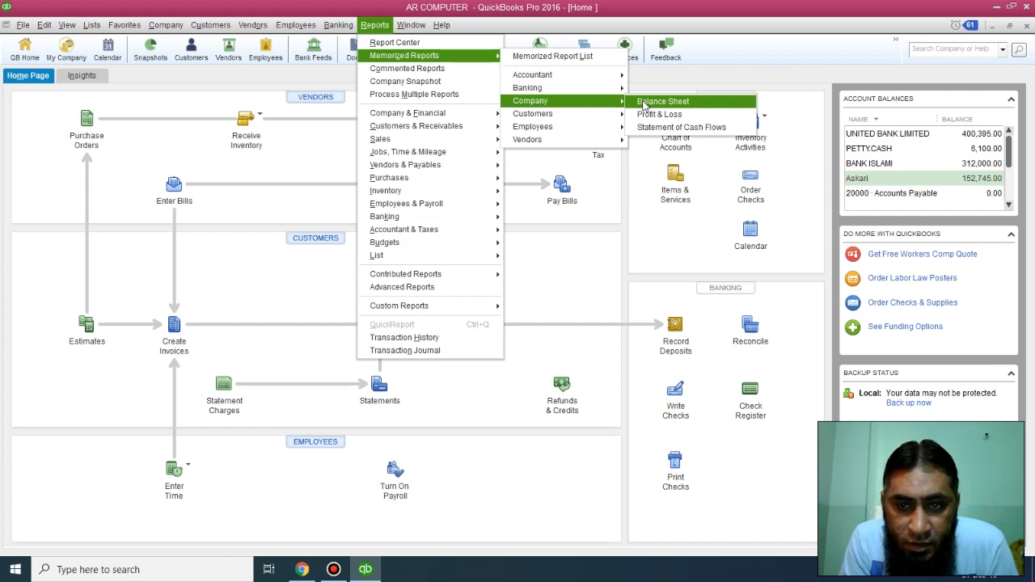
mouse_move(574, 90)
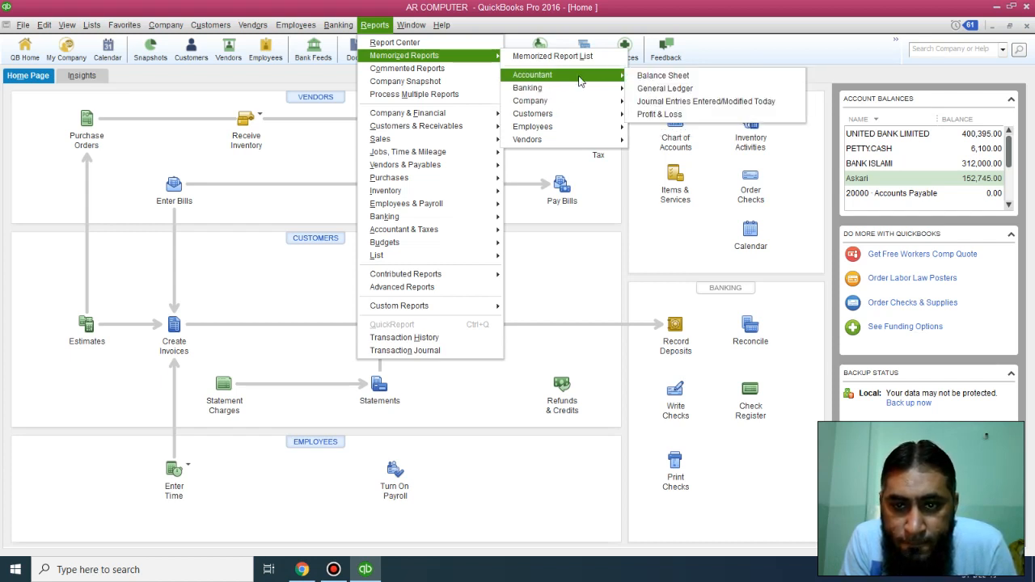
left_click(664, 102)
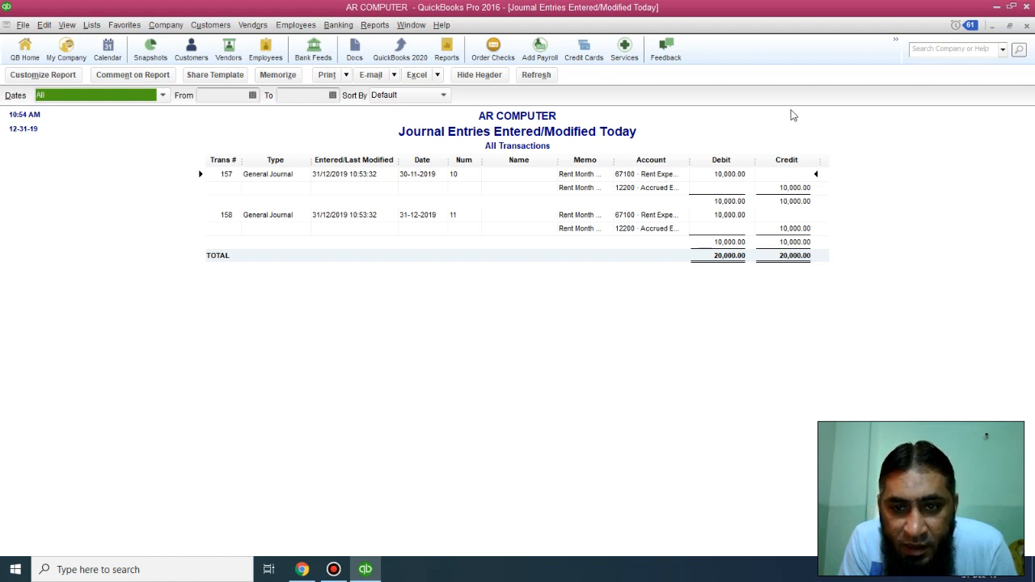
left_click(1024, 28)
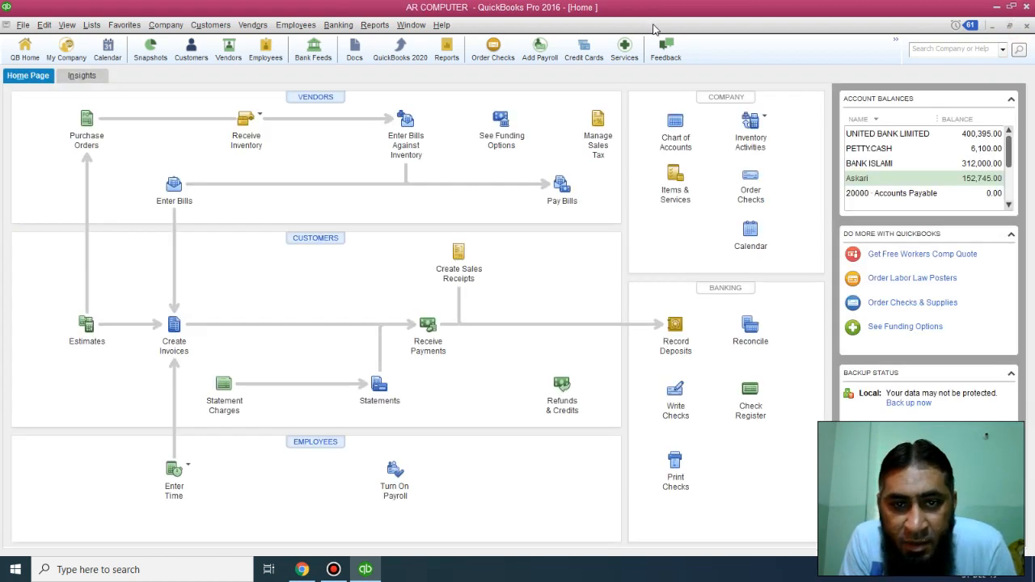
- Open the memorized Accountant Balance Sheet and drill down into the 12200 Accrued Expense balance
left_click(375, 25)
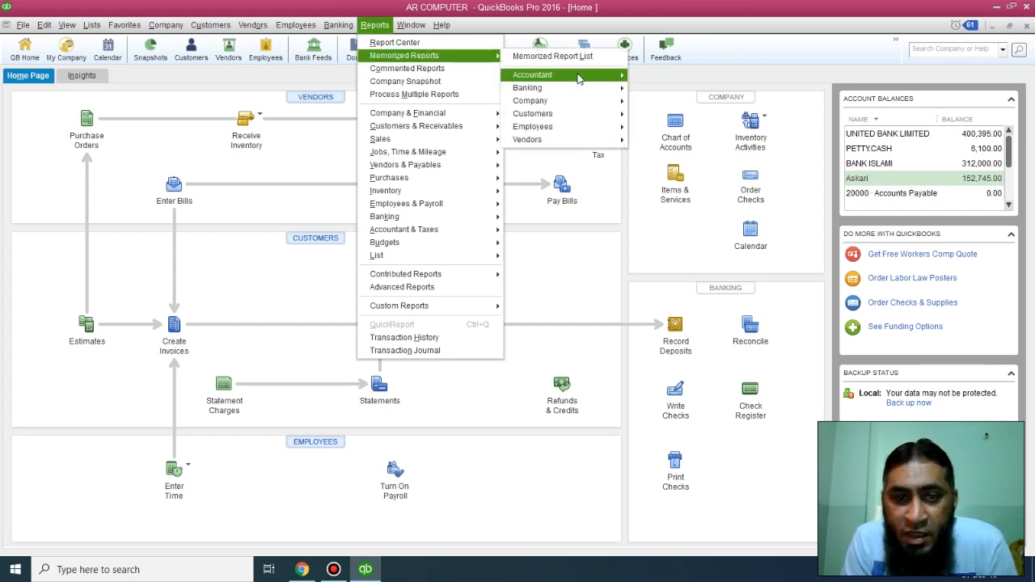
mouse_move(578, 78)
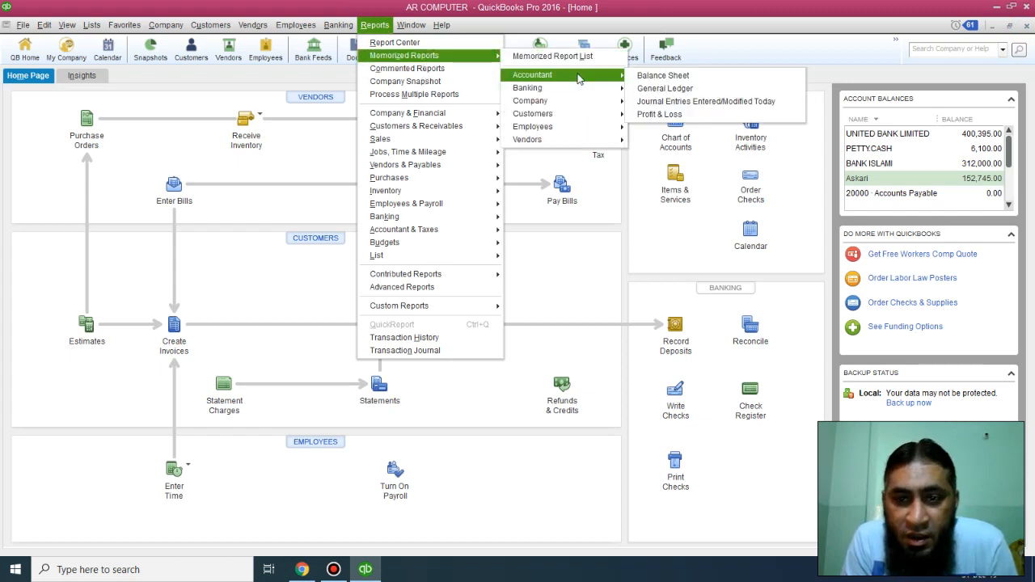
left_click(679, 77)
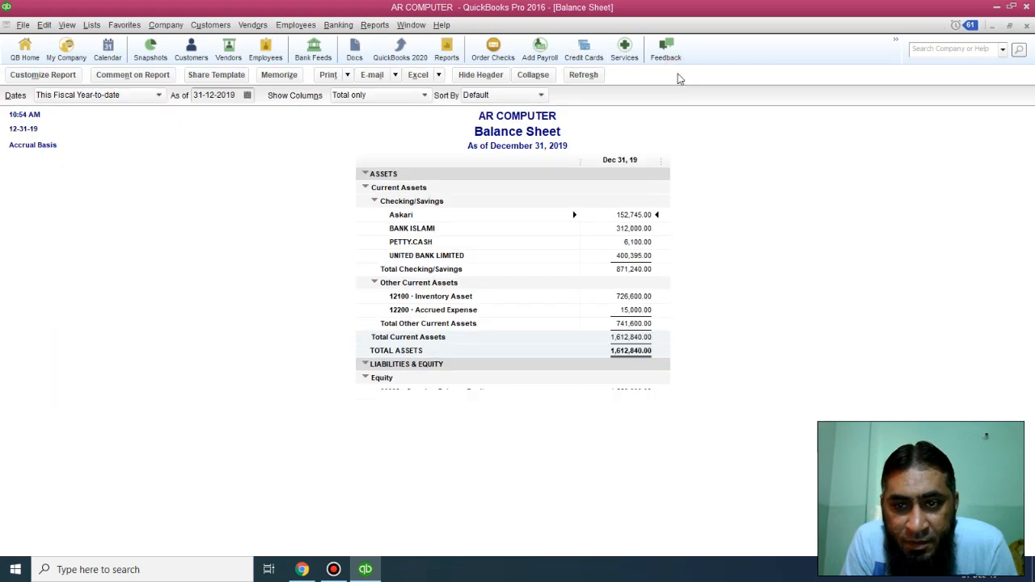
left_click(440, 312)
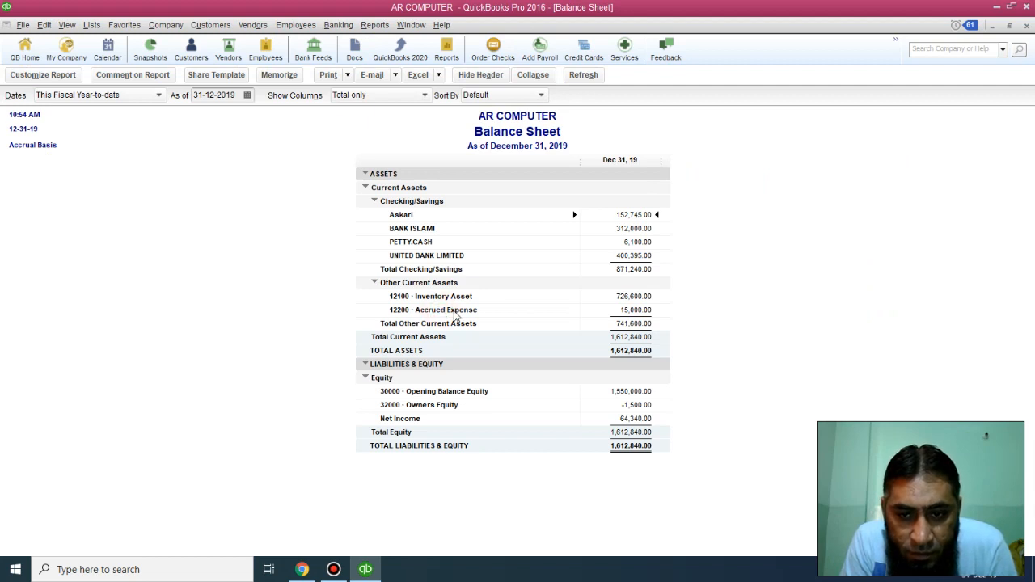
left_click(643, 308)
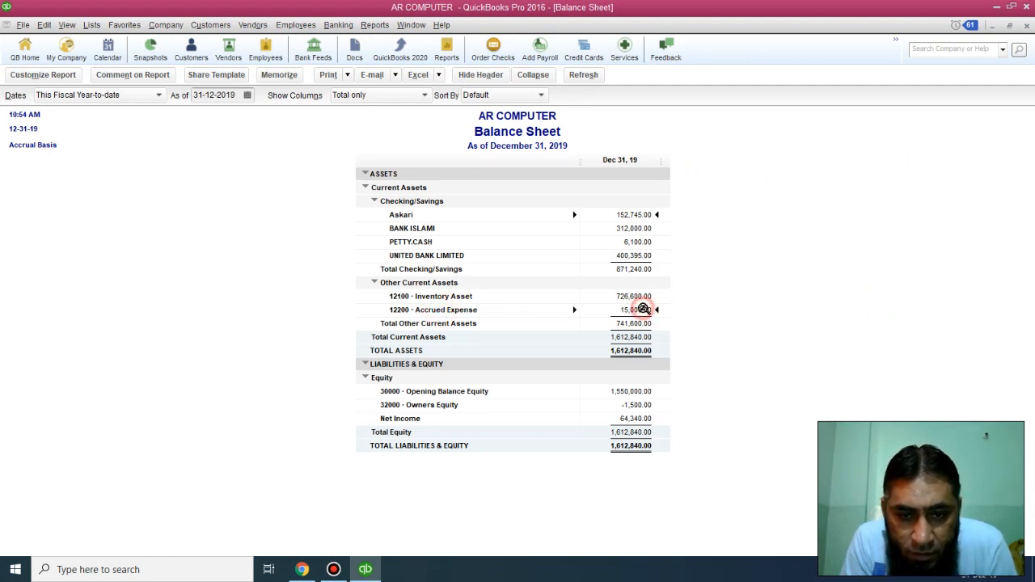
double_click(637, 311)
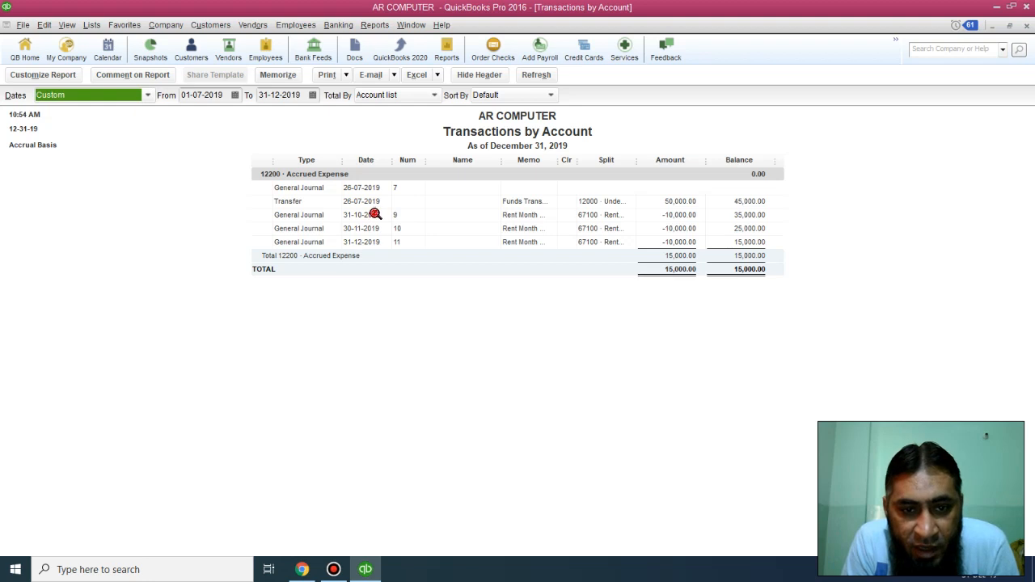
- Inspect the rent journal entries dated 31-10-2019, 30-11-2019 and 31-12-2019, closing each one, and close both reports
double_click(376, 214)
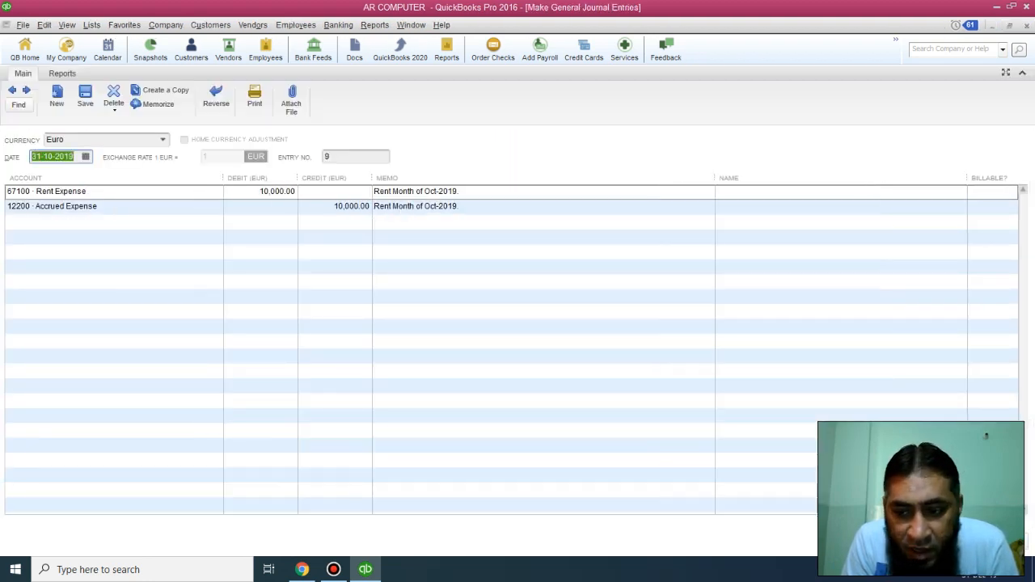
left_click(1026, 25)
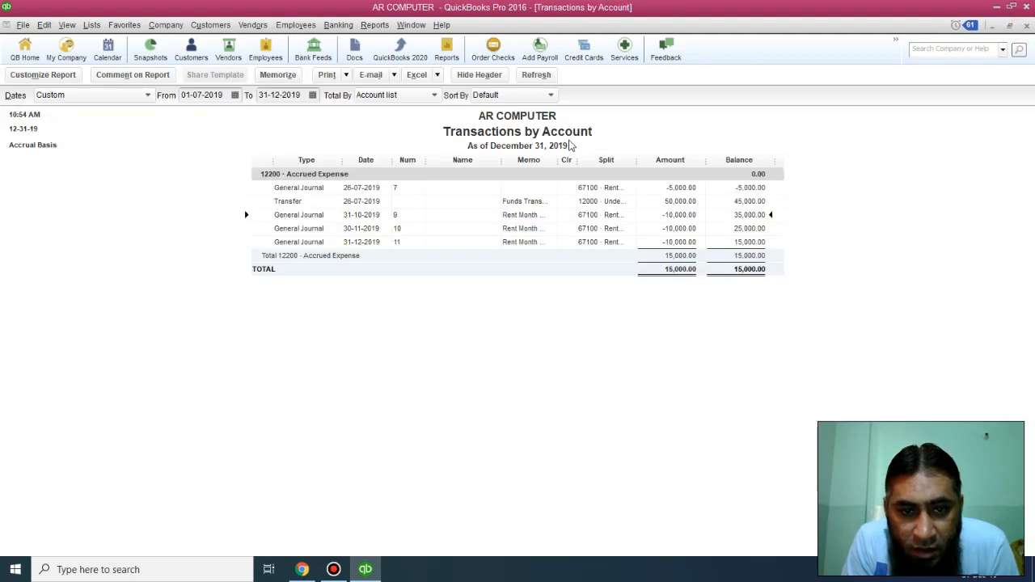
left_click(389, 226)
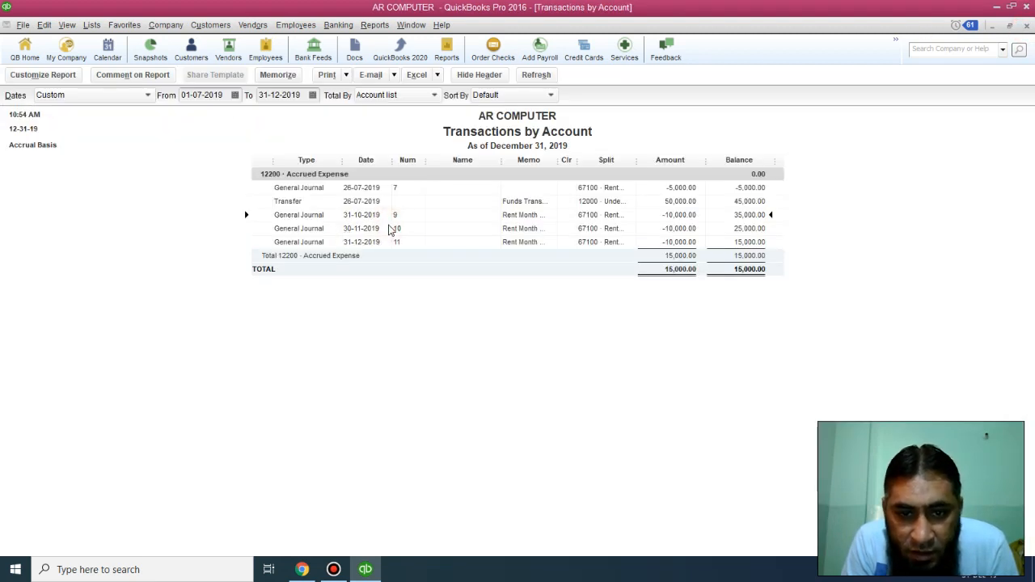
double_click(362, 229)
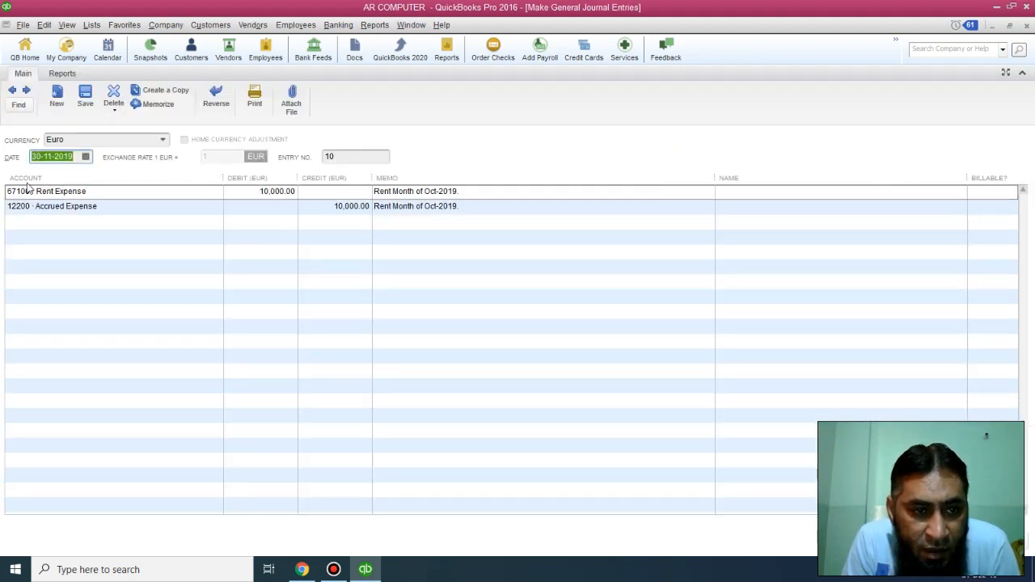
left_click(1027, 25)
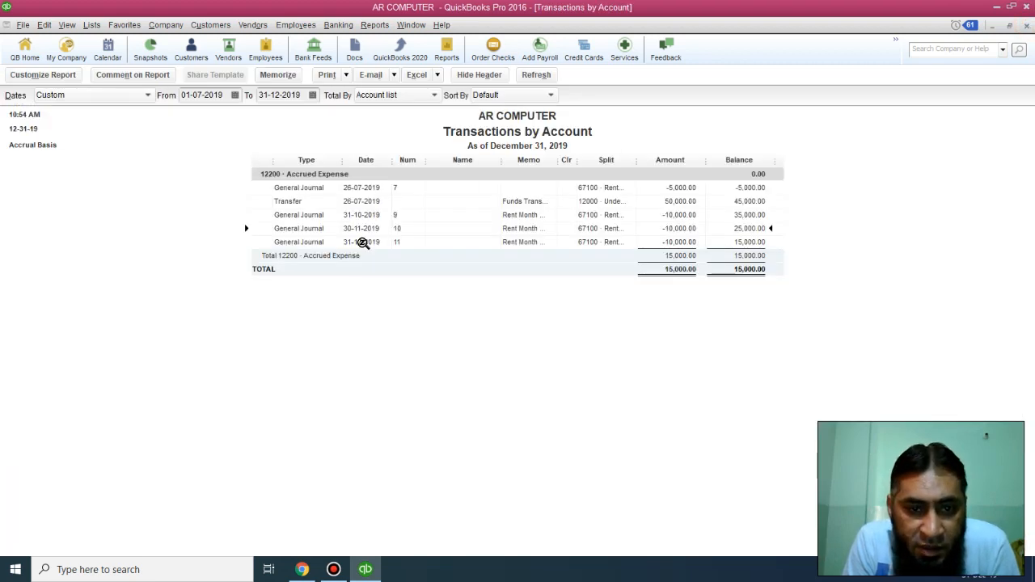
double_click(363, 243)
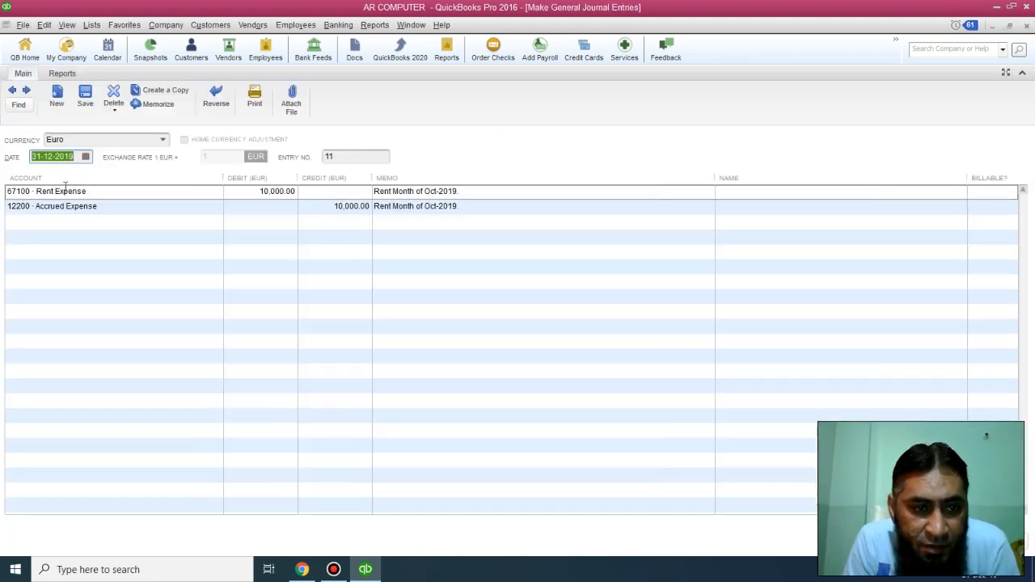
left_click(1026, 25)
left_click(1028, 26)
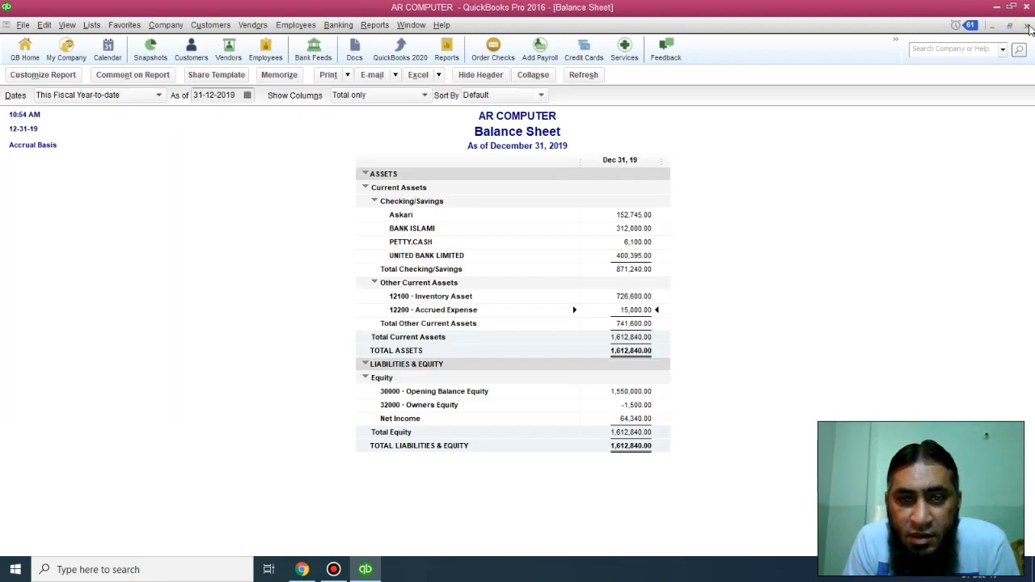
left_click(1027, 26)
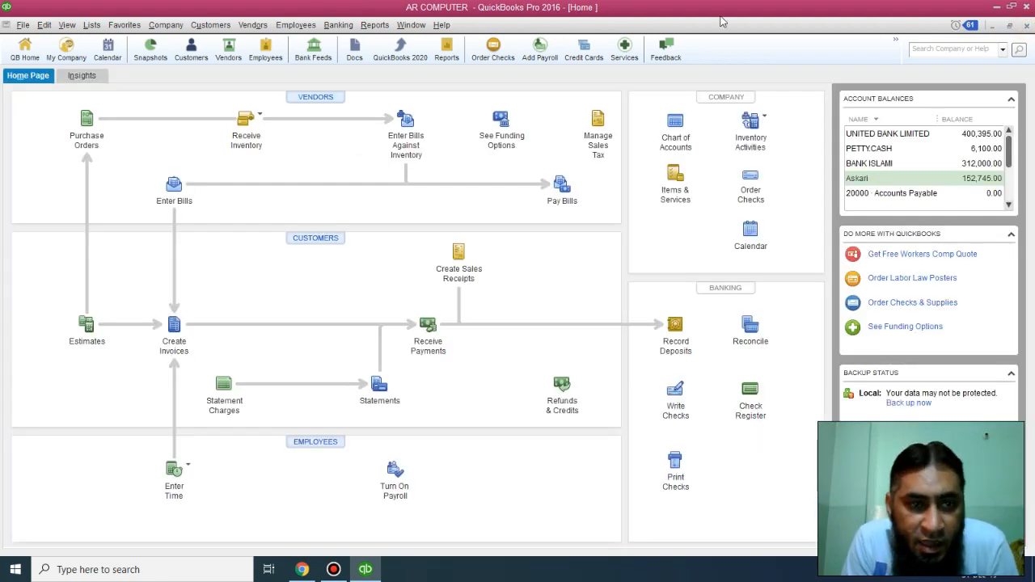
- Open the Memorized Transaction List
left_click(91, 25)
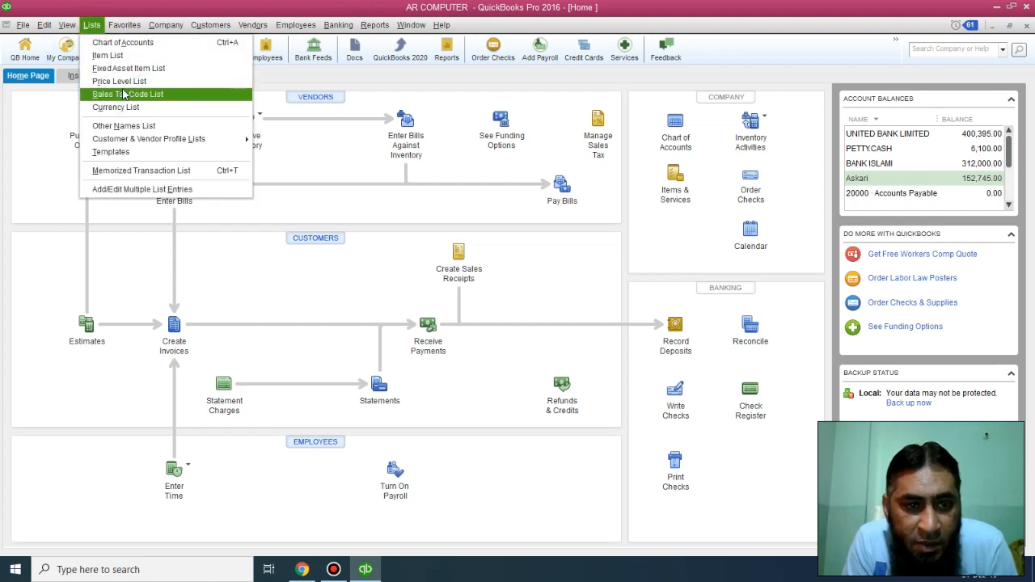
left_click(171, 173)
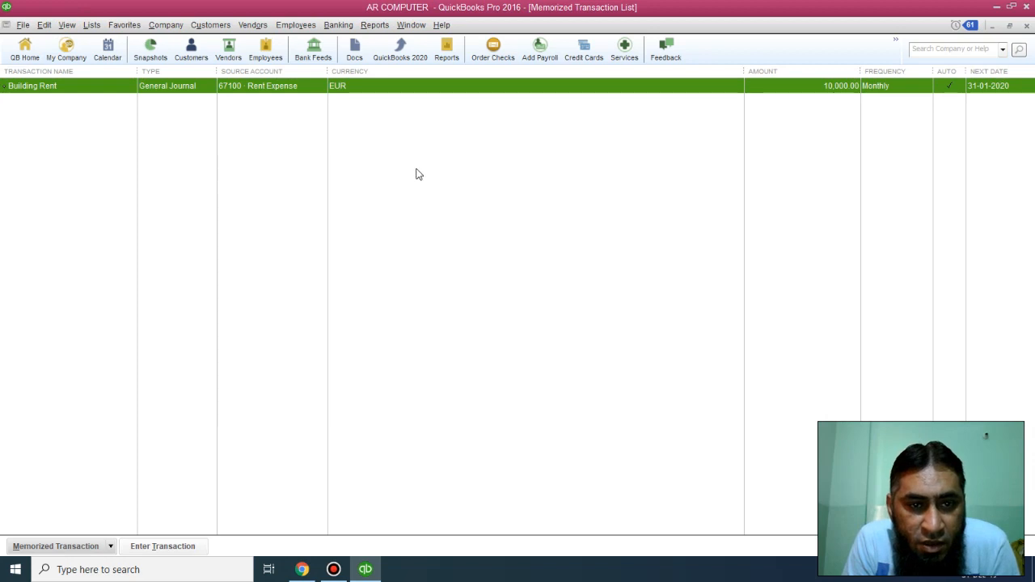
right_click(111, 93)
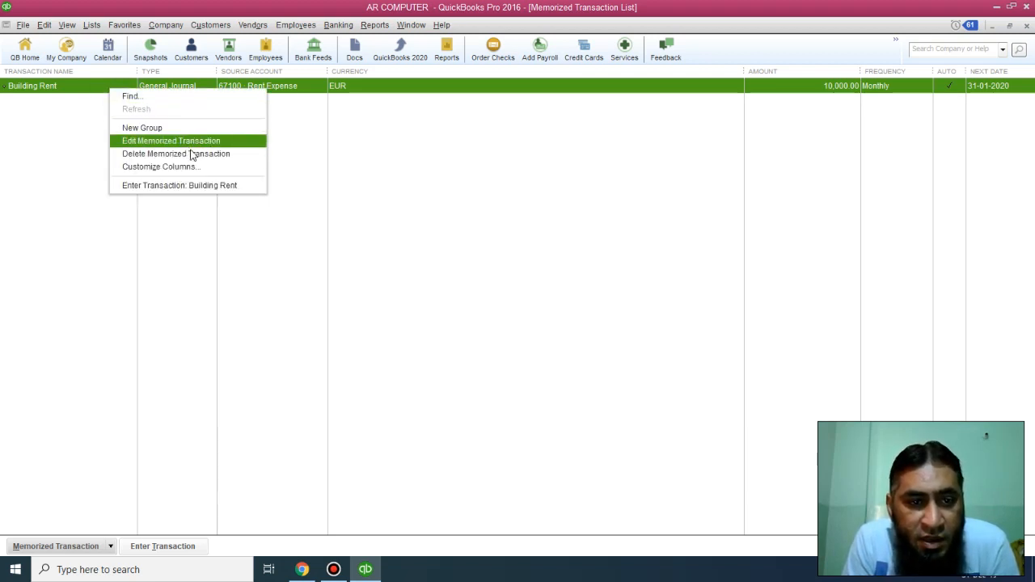
left_click(183, 186)
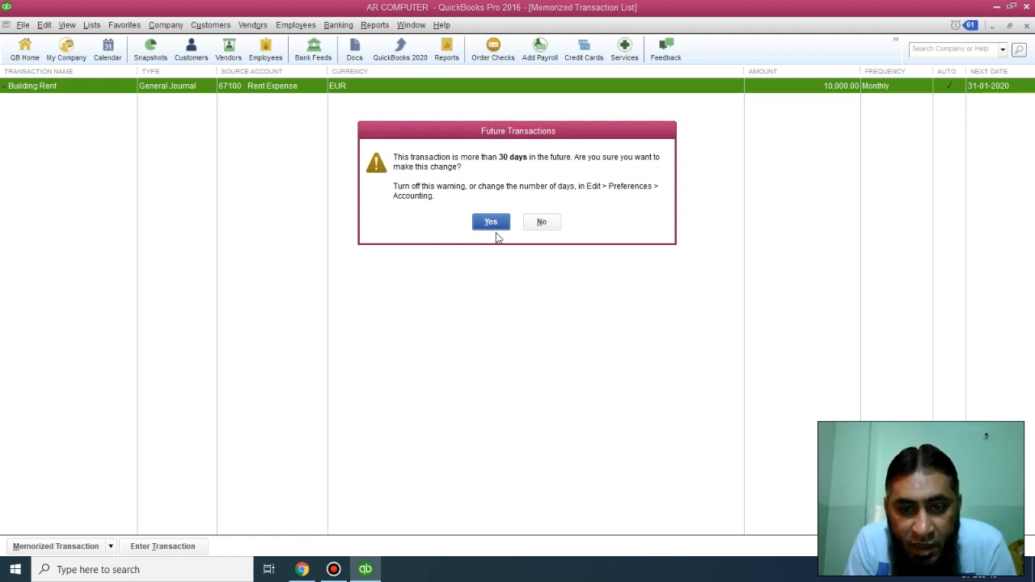
left_click(540, 222)
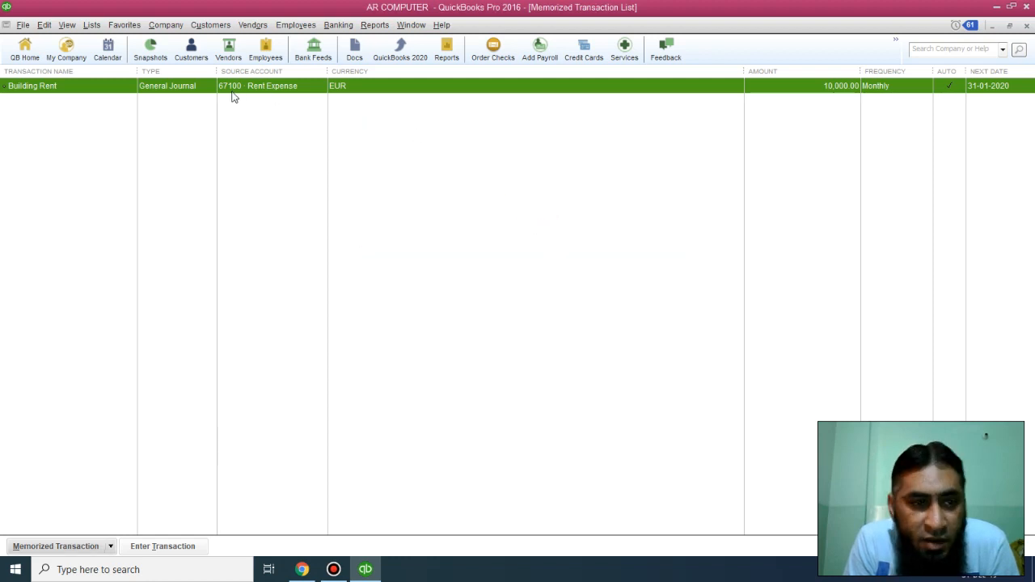
- Delete the Building Rent memorized transaction, confirm the deletion, and close the Memorized Transaction List
right_click(79, 94)
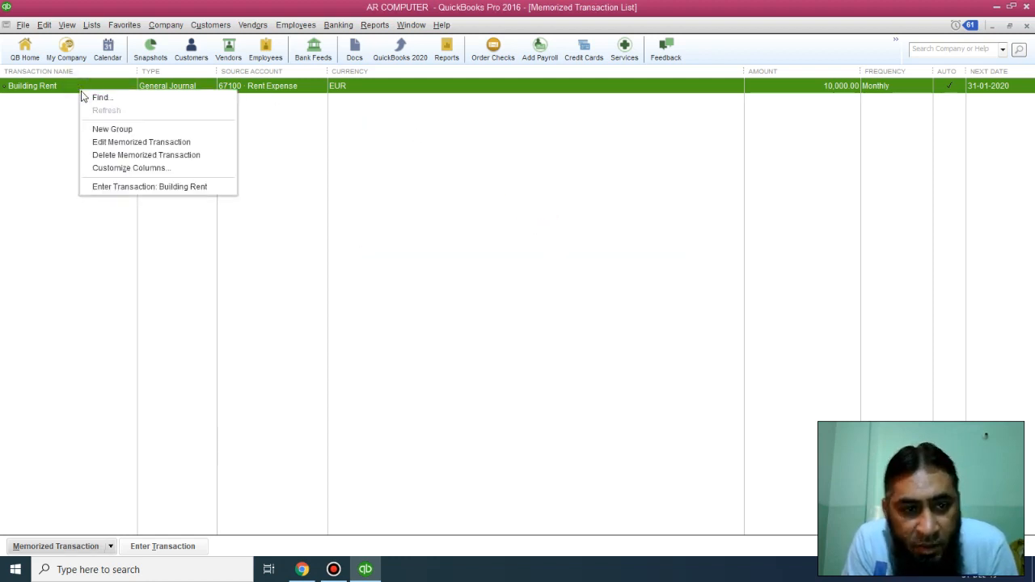
left_click(140, 159)
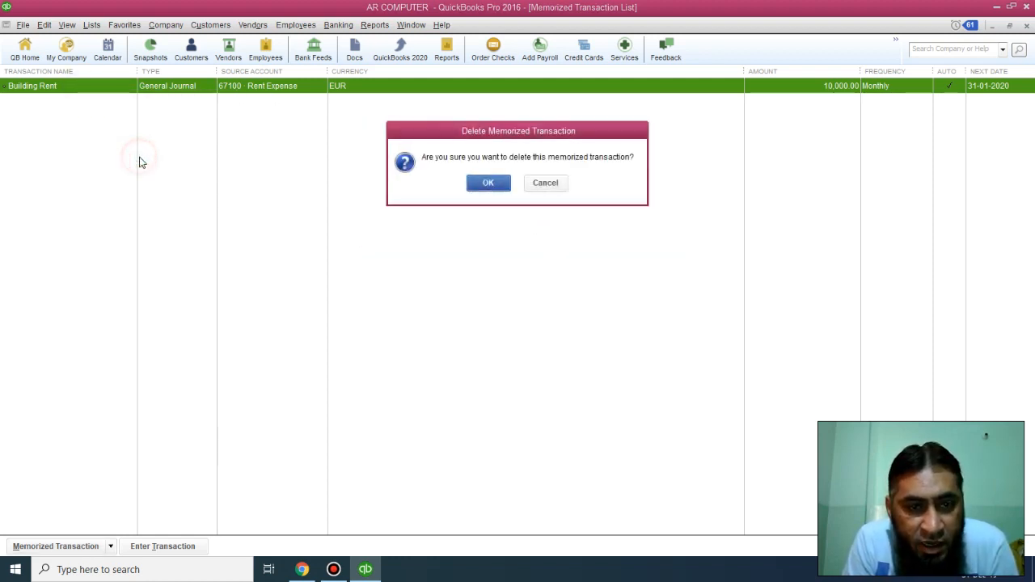
left_click(475, 185)
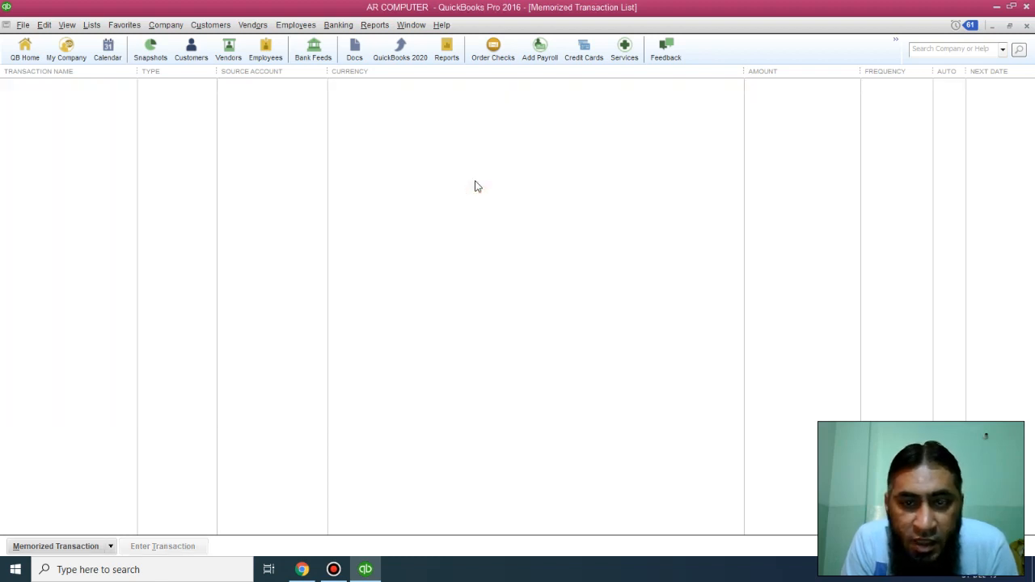
left_click(1026, 26)
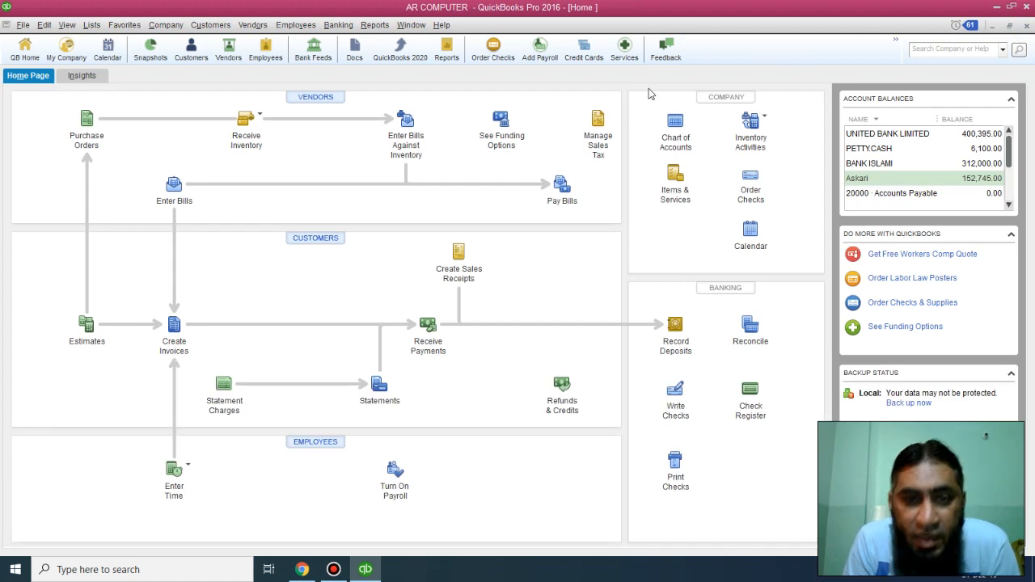
- Reopen the memorized Accountant Balance Sheet and drill down to the transactions behind the Accrued Expense balance
left_click(375, 25)
mouse_move(375, 25)
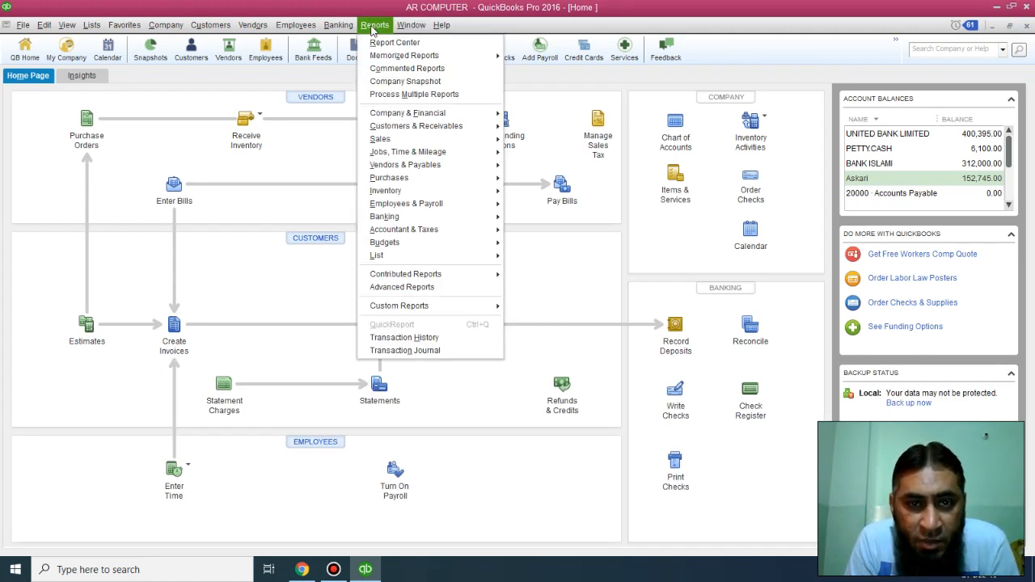
mouse_move(390, 57)
mouse_move(551, 77)
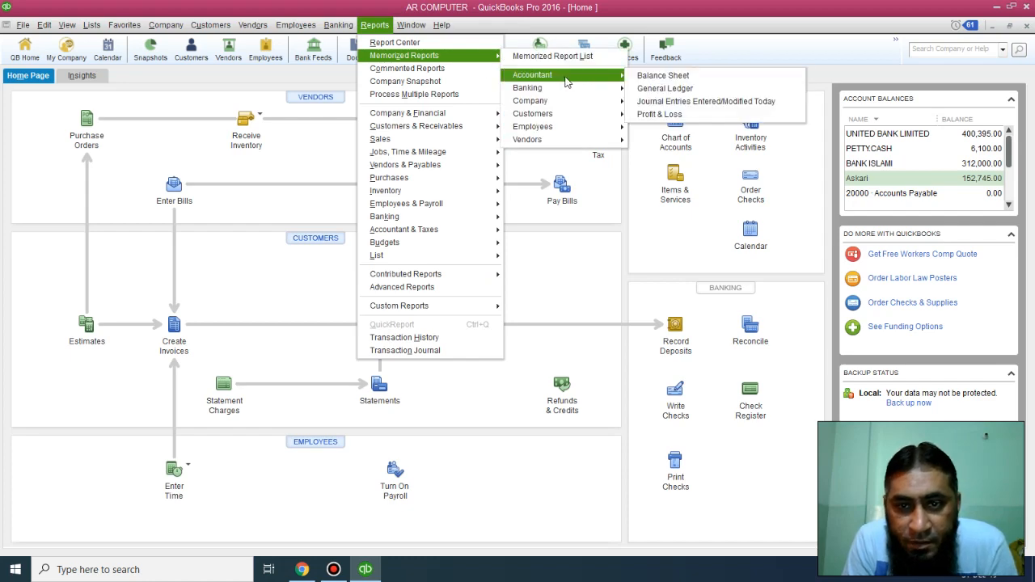
left_click(661, 74)
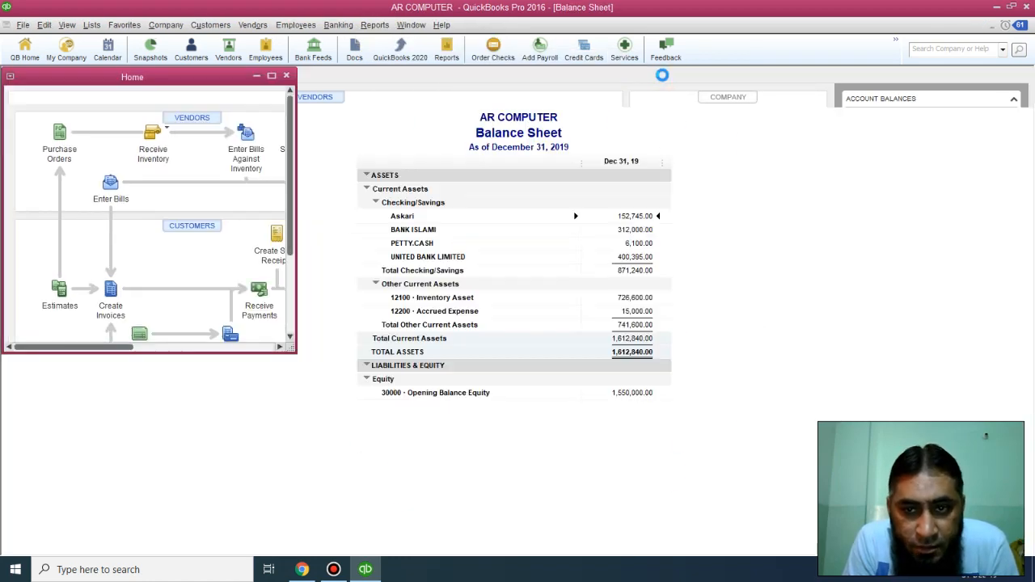
left_click(637, 310)
double_click(636, 310)
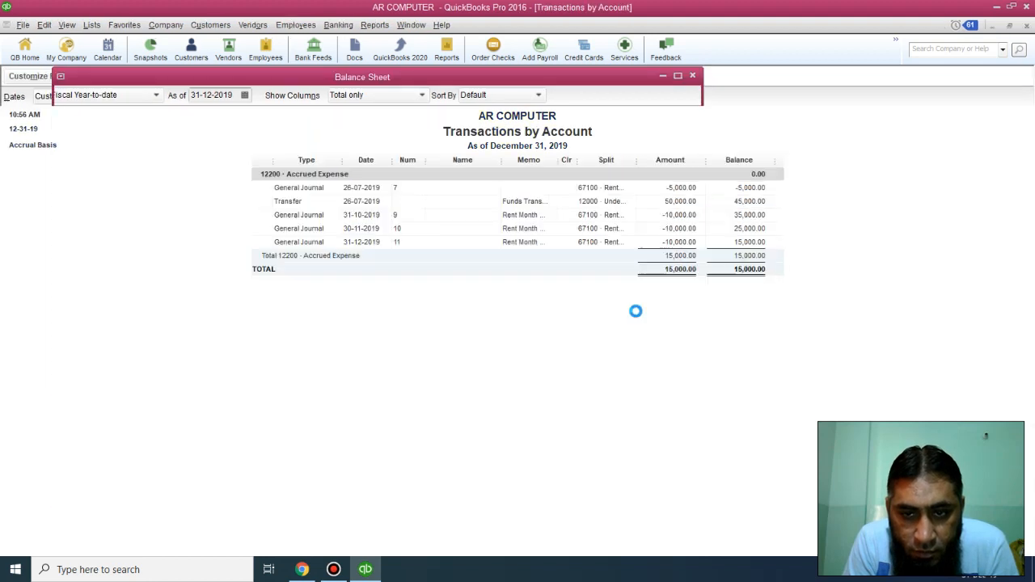